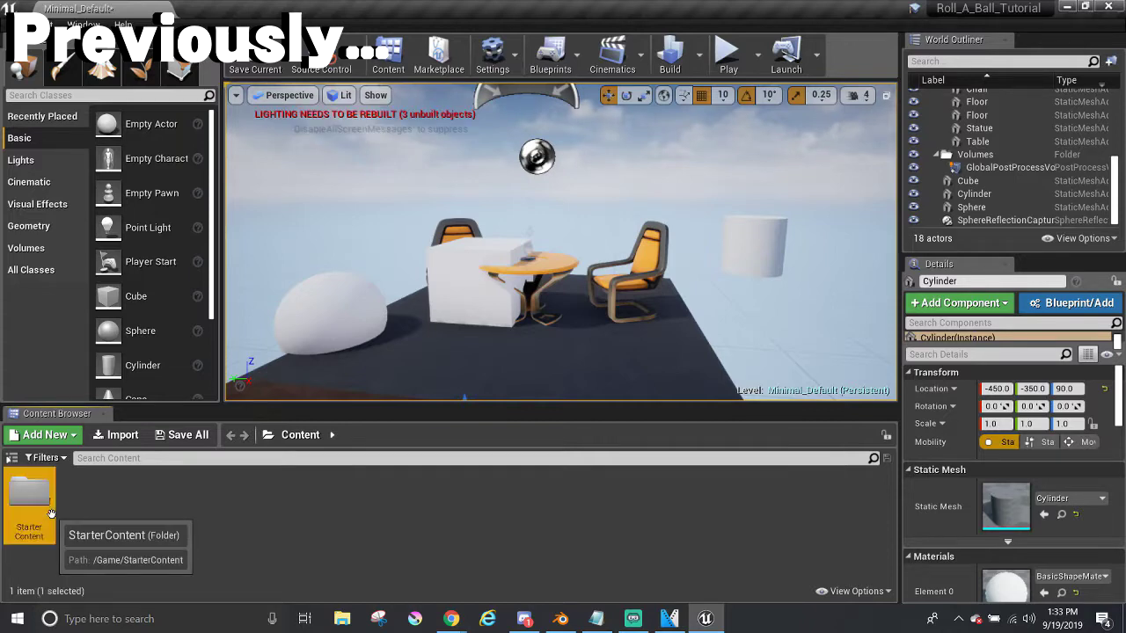
- Open the Starter Content > Materials folder in the Content Browser
{"action": "double_click", "coordinate": [51, 514]}
{"action": "left_click", "coordinate": [291, 509]}
{"action": "double_click", "coordinate": [291, 508]}
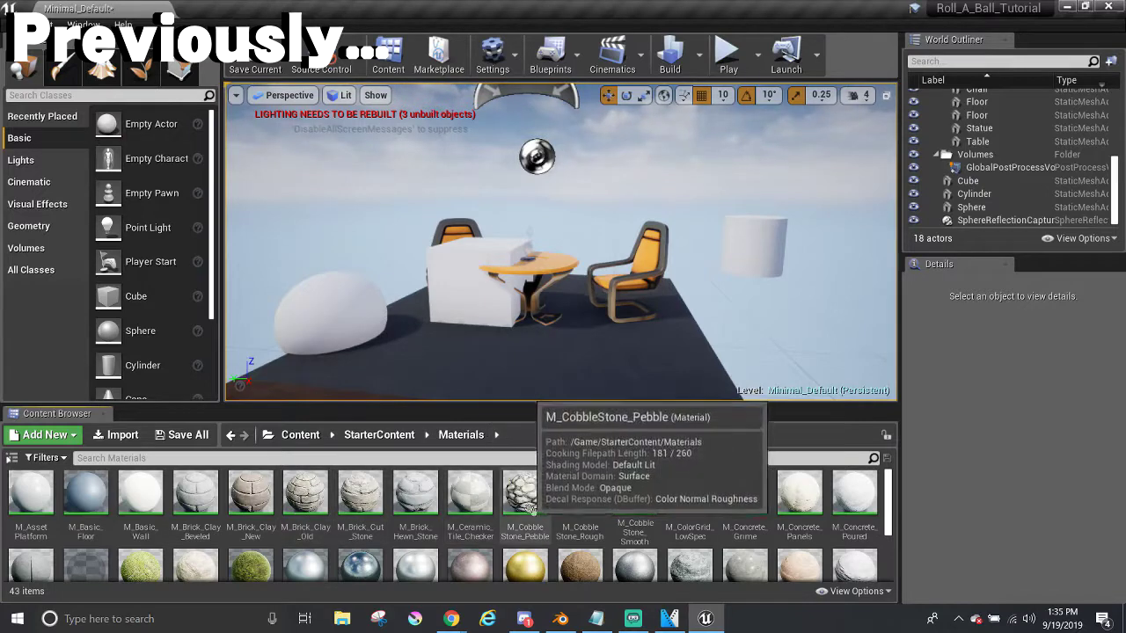
- Apply M_CobbleStone_Smooth to the box, M_Glass to the cylinder and M_Wood_Oak to the sphere
{"action": "left_click_drag", "start_coordinate": [525, 497], "coordinate": [524, 521]}
{"action": "left_click_drag", "start_coordinate": [636, 493], "coordinate": [479, 282]}
{"action": "scroll", "coordinate": [597, 485], "scroll_direction": "down", "scroll_amount": 1}
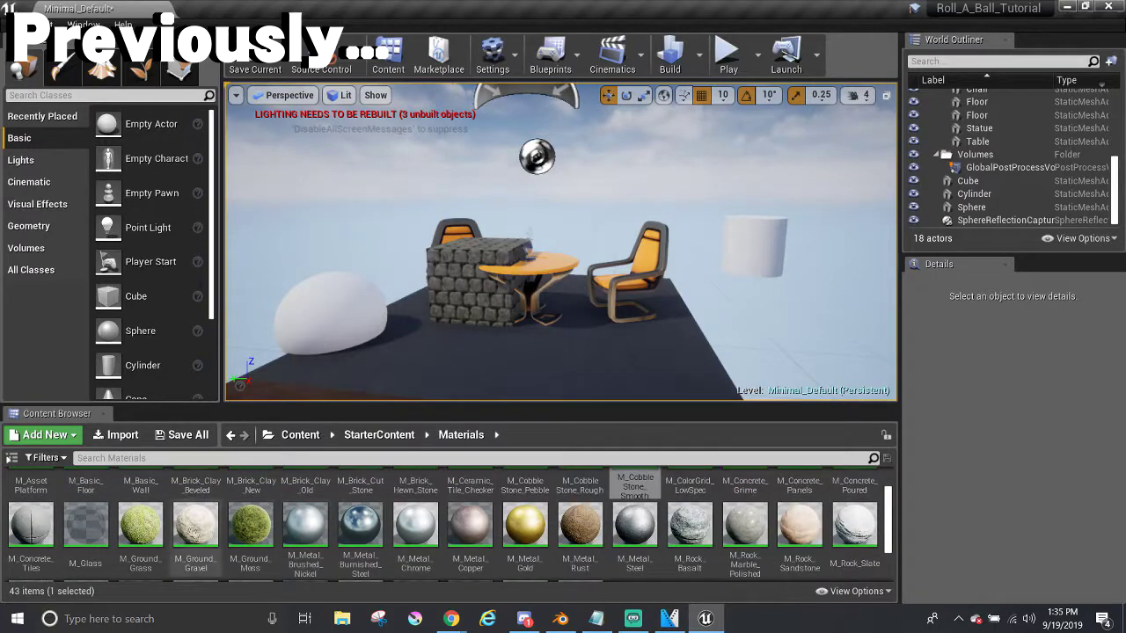
{"action": "left_click_drag", "start_coordinate": [85, 526], "coordinate": [748, 245]}
{"action": "scroll", "coordinate": [615, 528], "scroll_direction": "down", "scroll_amount": 2}
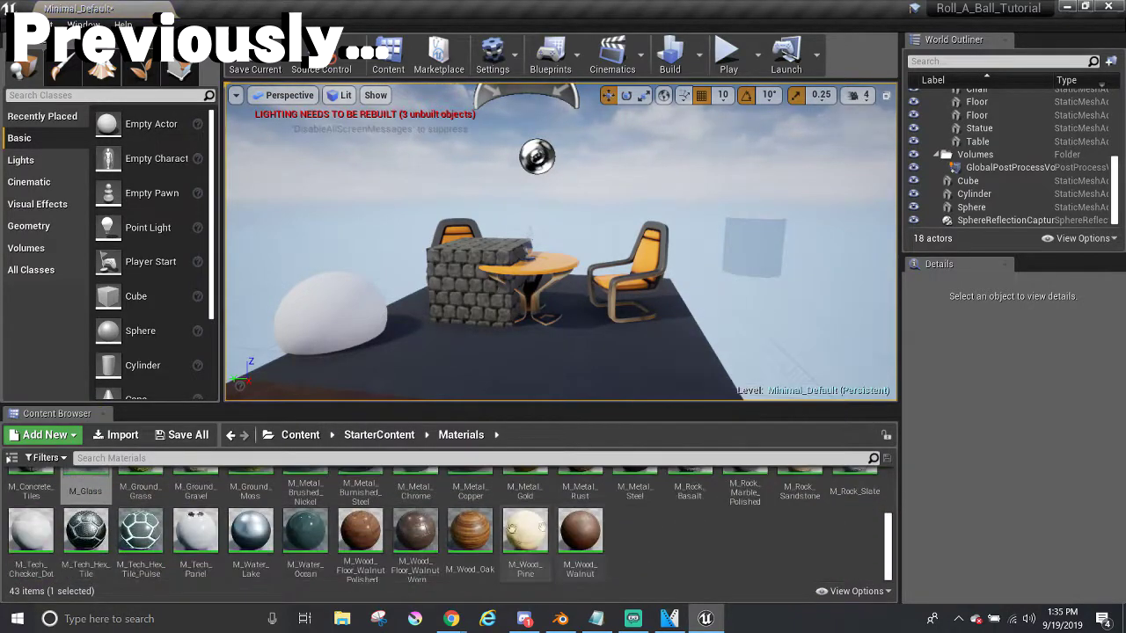
{"action": "left_click_drag", "start_coordinate": [470, 537], "coordinate": [329, 316]}
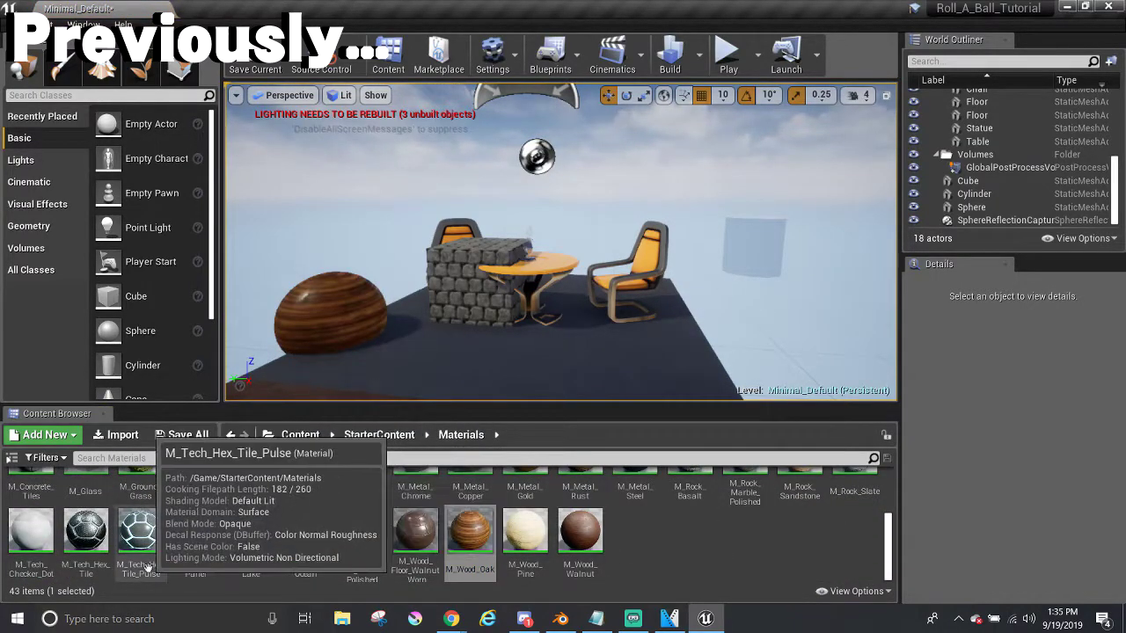
{"action": "left_click_drag", "start_coordinate": [141, 532], "coordinate": [469, 287]}
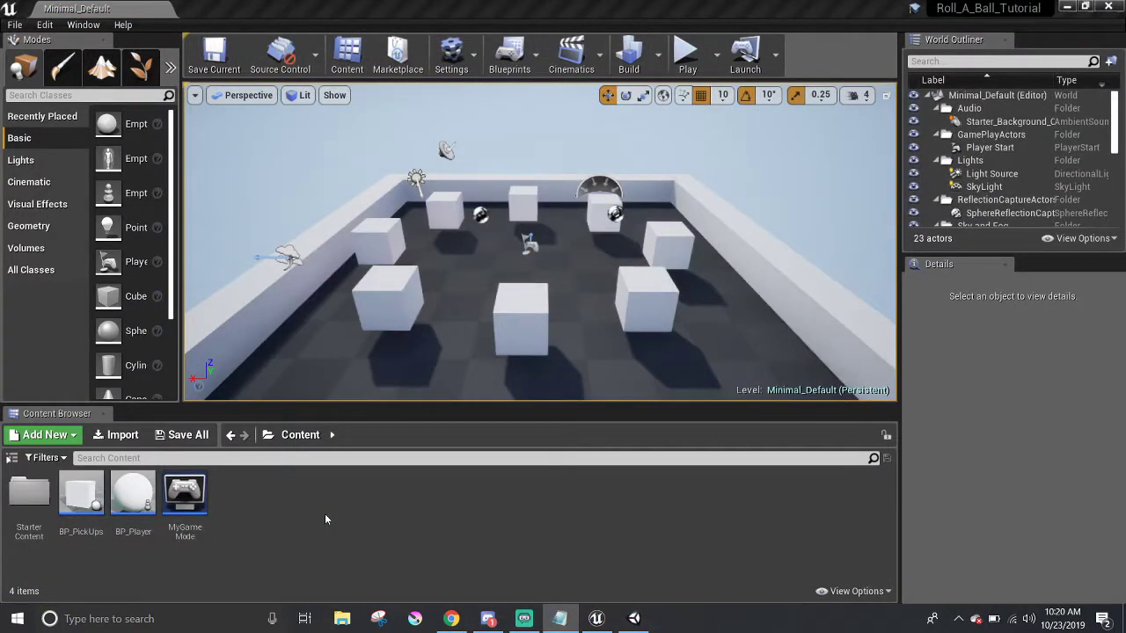
- Add a new Material asset in the Content folder and name it M_PickUps
{"action": "right_click", "coordinate": [325, 513]}
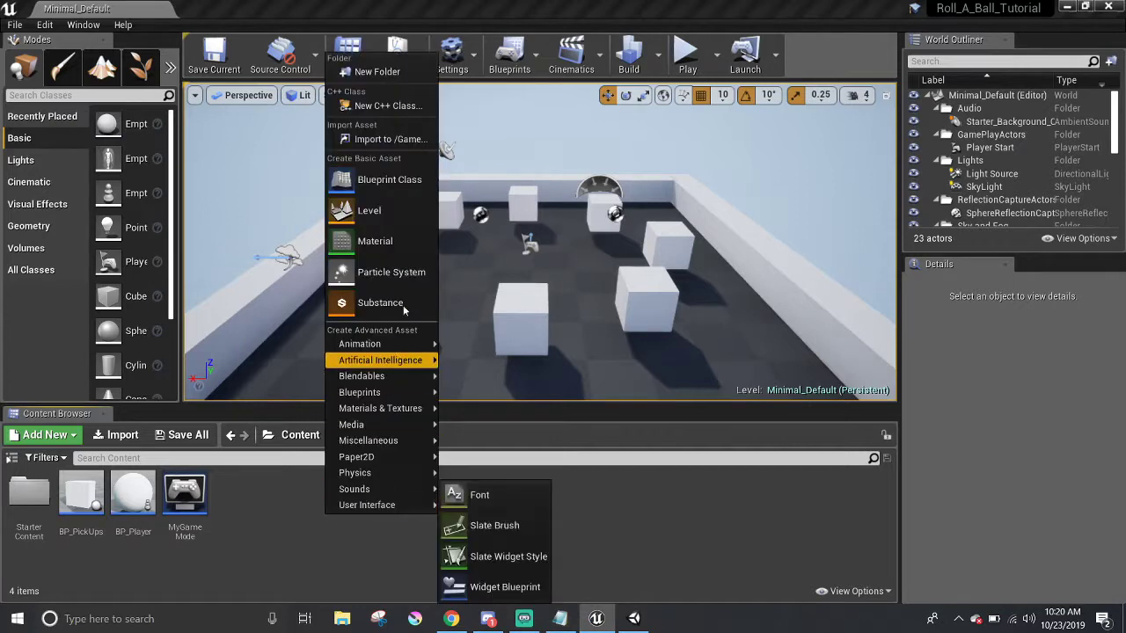
{"action": "left_click", "coordinate": [403, 239]}
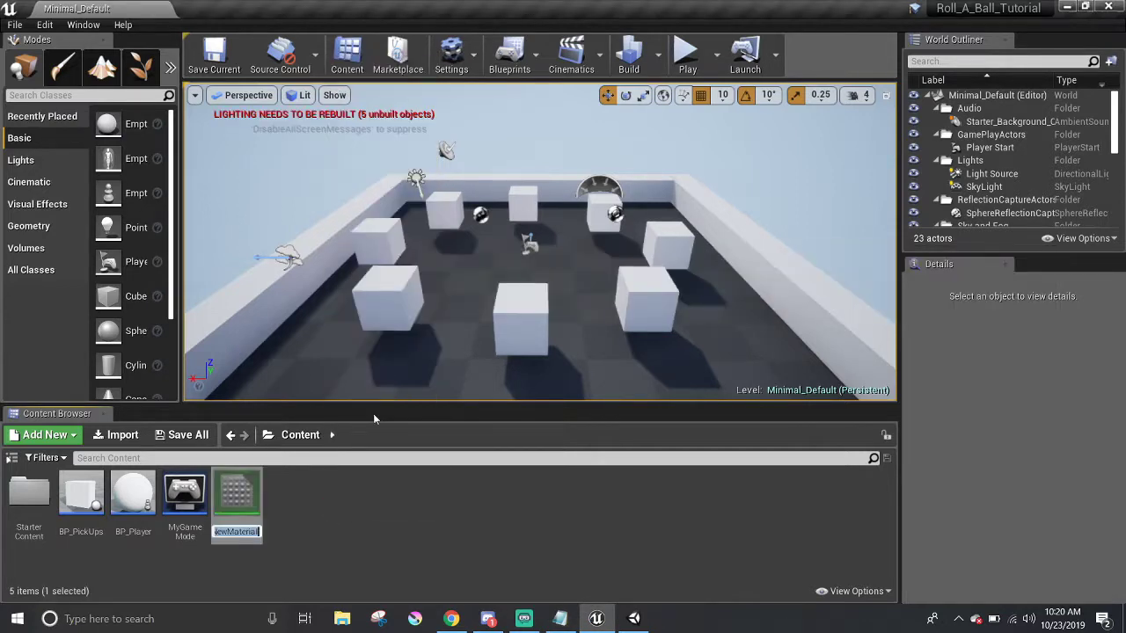
{"action": "type", "text": "M_PickUPs"}
{"action": "key", "text": "BackSpace"}
{"action": "key", "text": "BackSpace"}
{"action": "key", "text": "BackSpace"}
{"action": "type", "text": "Ups"}
{"action": "key", "text": "Return"}
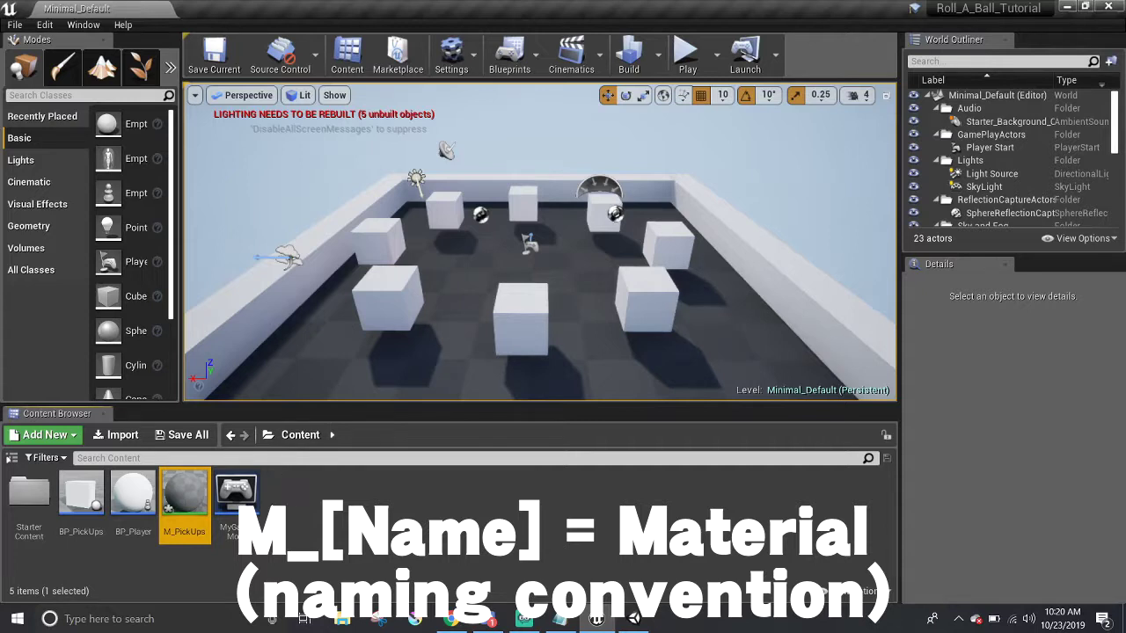
{"action": "mouse_move", "coordinate": [197, 509]}
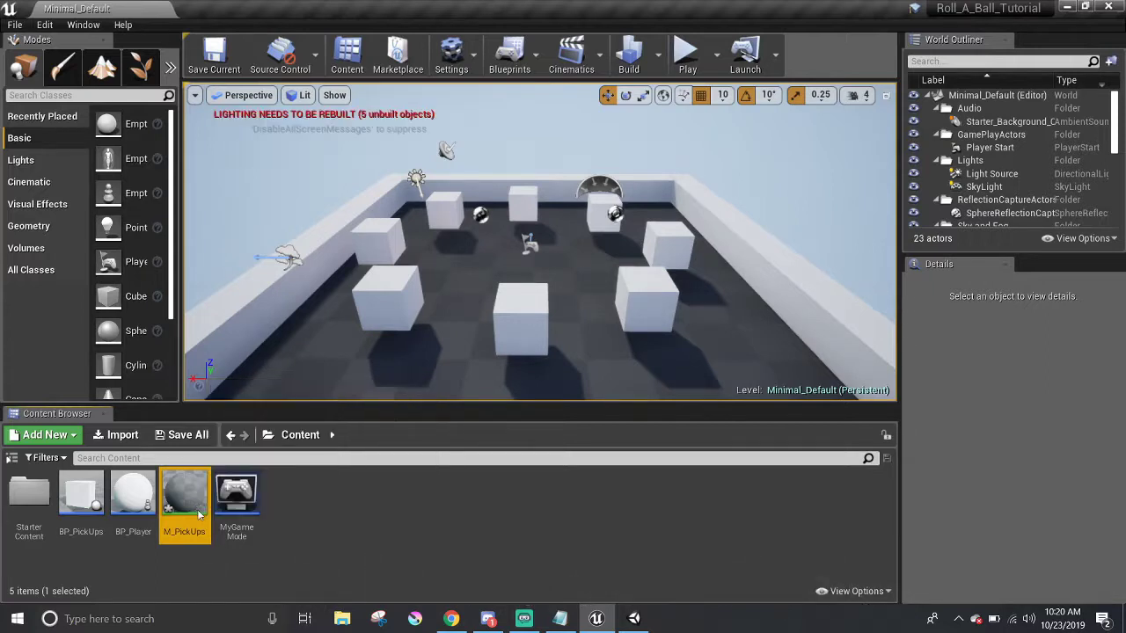
- Open M_PickUps in the material editor and pan the graph
{"action": "double_click", "coordinate": [185, 497]}
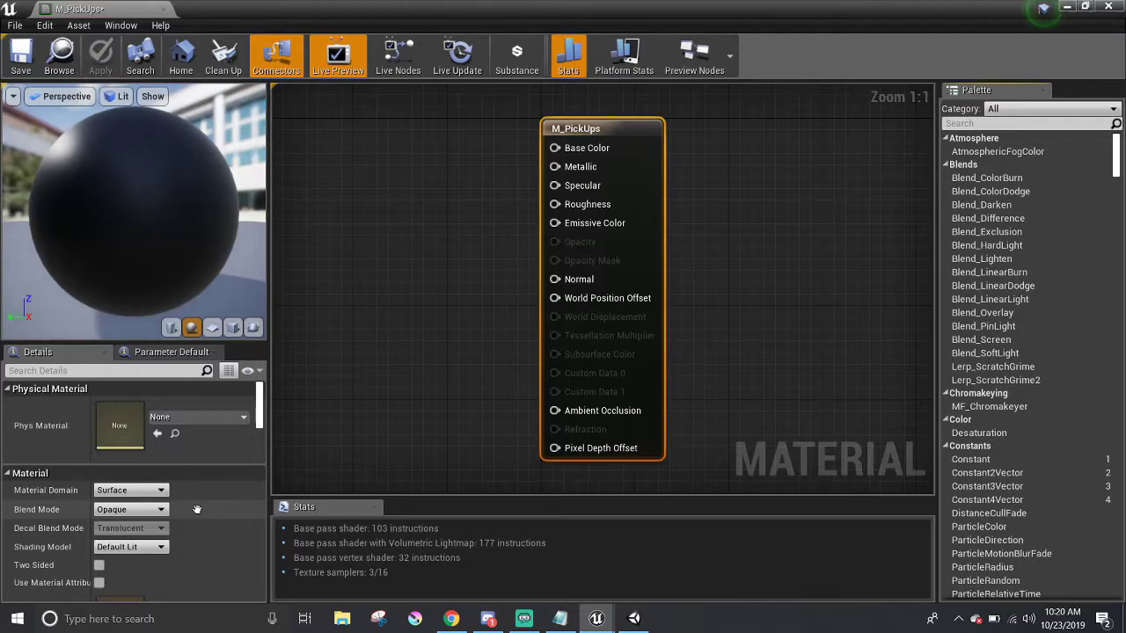
{"action": "left_click", "coordinate": [504, 266]}
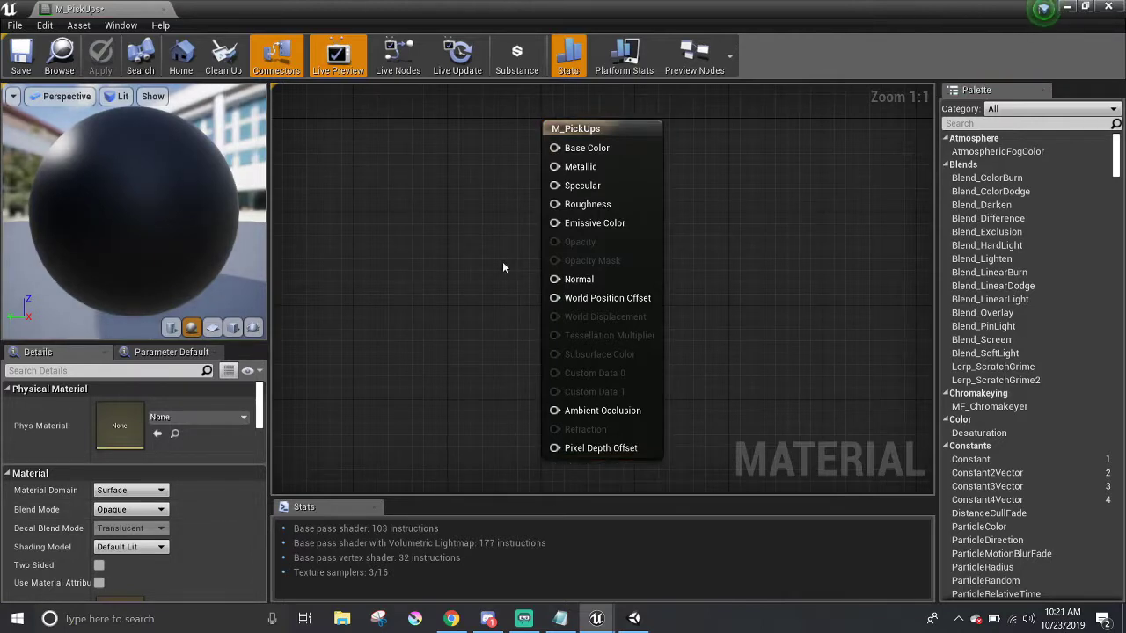
{"action": "right_click_drag", "start_coordinate": [482, 259], "coordinate": [655, 262]}
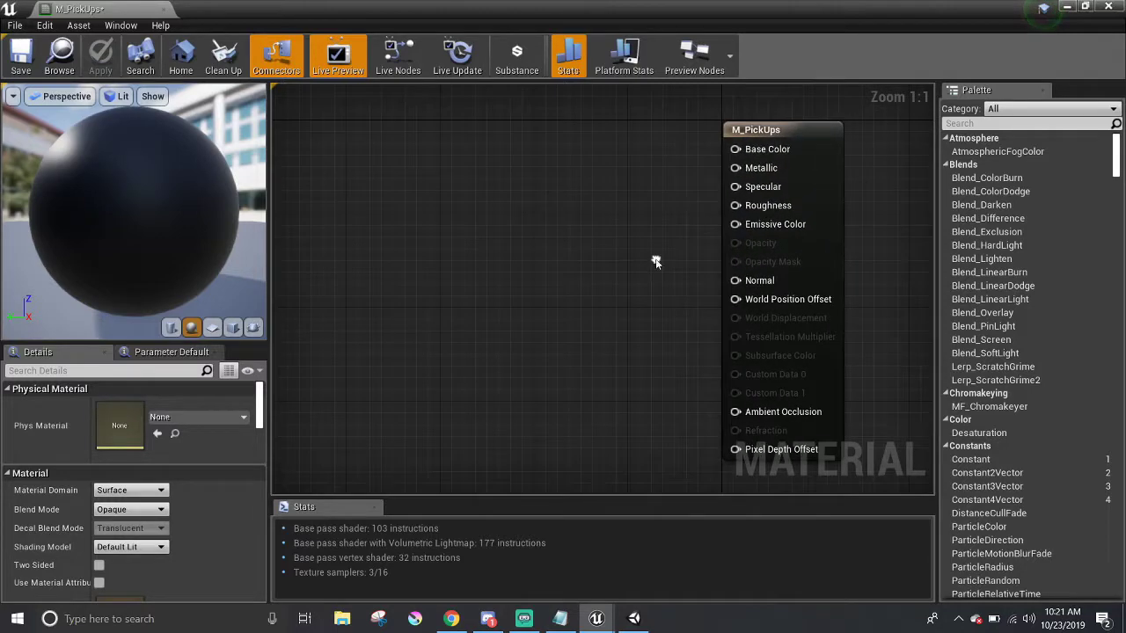
- Preview the material on a cylinder, plane and cube, then return to the sphere
{"action": "left_click", "coordinate": [173, 328]}
{"action": "left_click", "coordinate": [212, 329]}
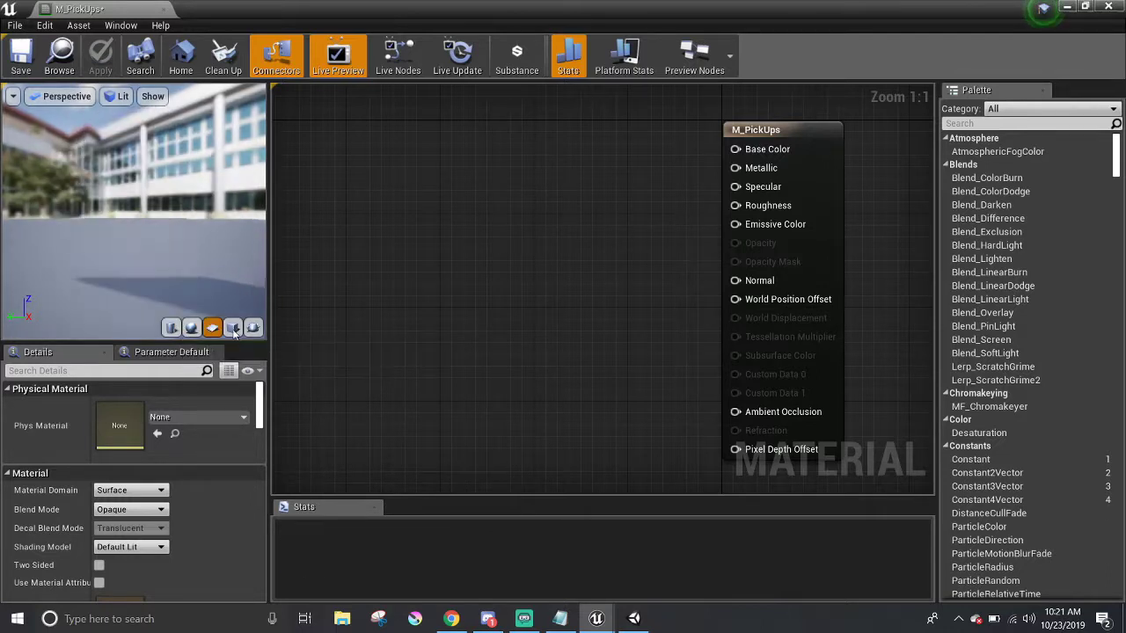
{"action": "left_click", "coordinate": [235, 330]}
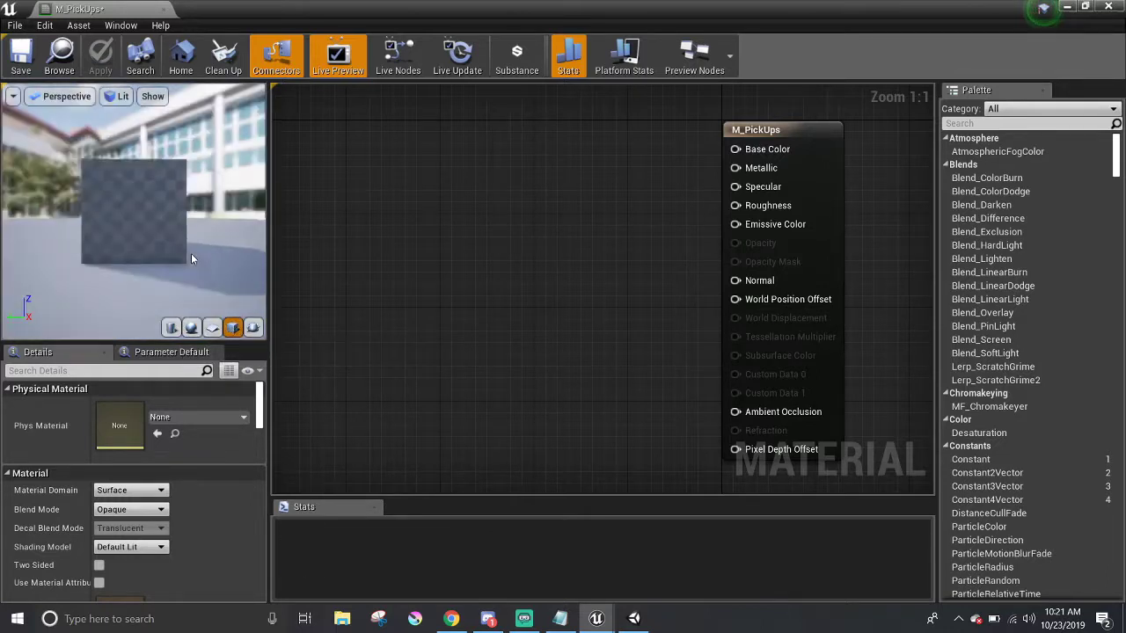
{"action": "left_click", "coordinate": [192, 328]}
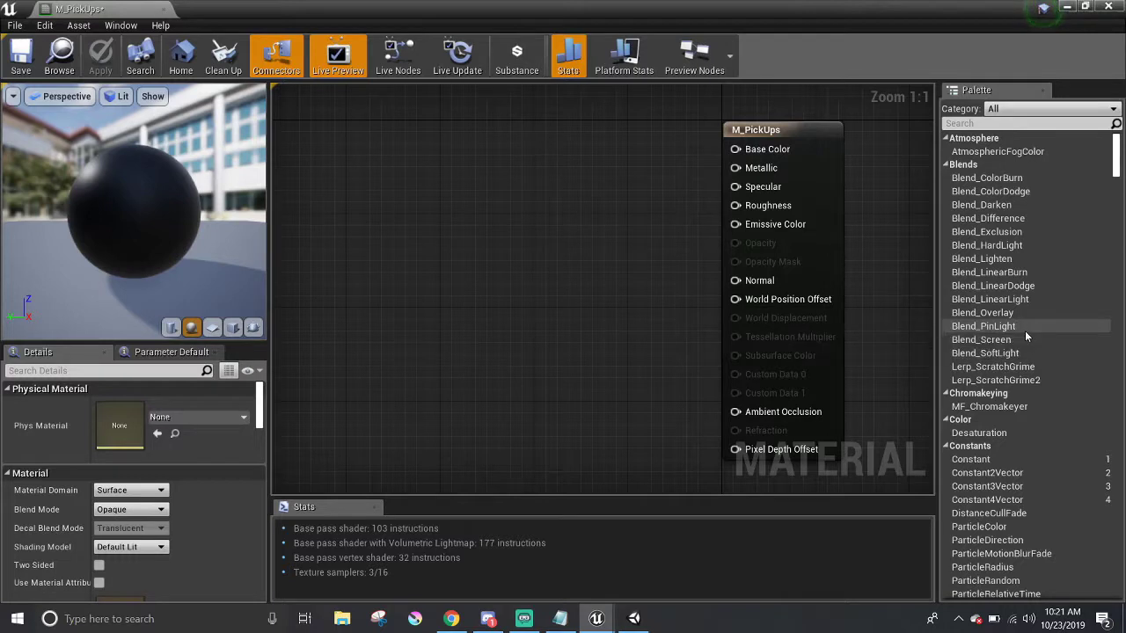
{"action": "right_click_drag", "start_coordinate": [879, 281], "coordinate": [818, 261]}
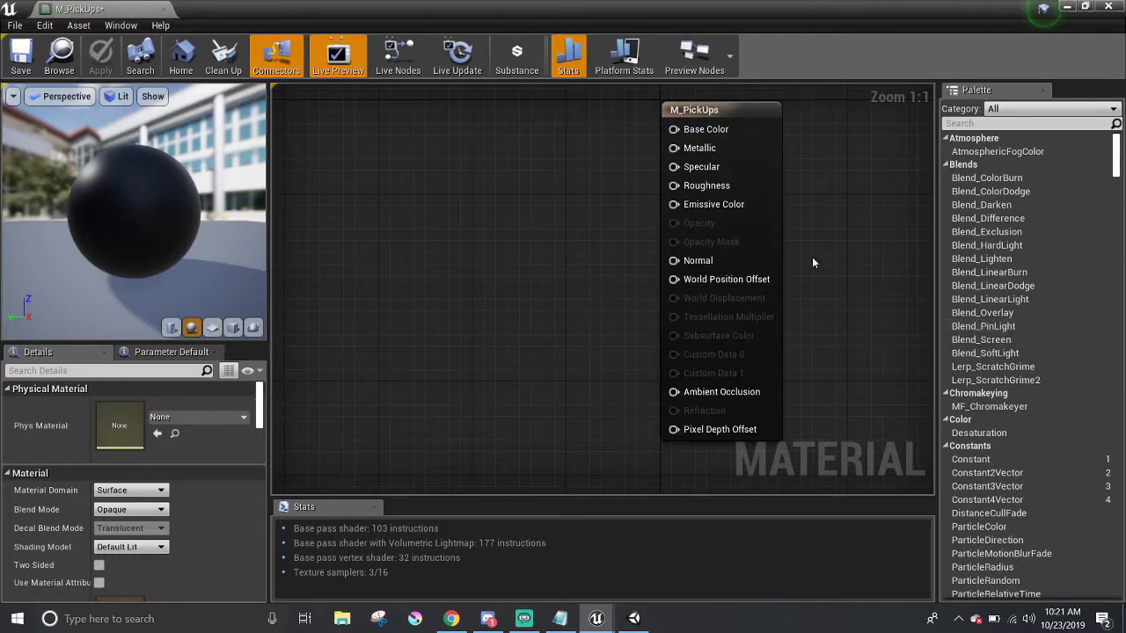
- Add a Constant3Vector node and convert it to a parameter named Color
{"action": "right_click", "coordinate": [463, 239]}
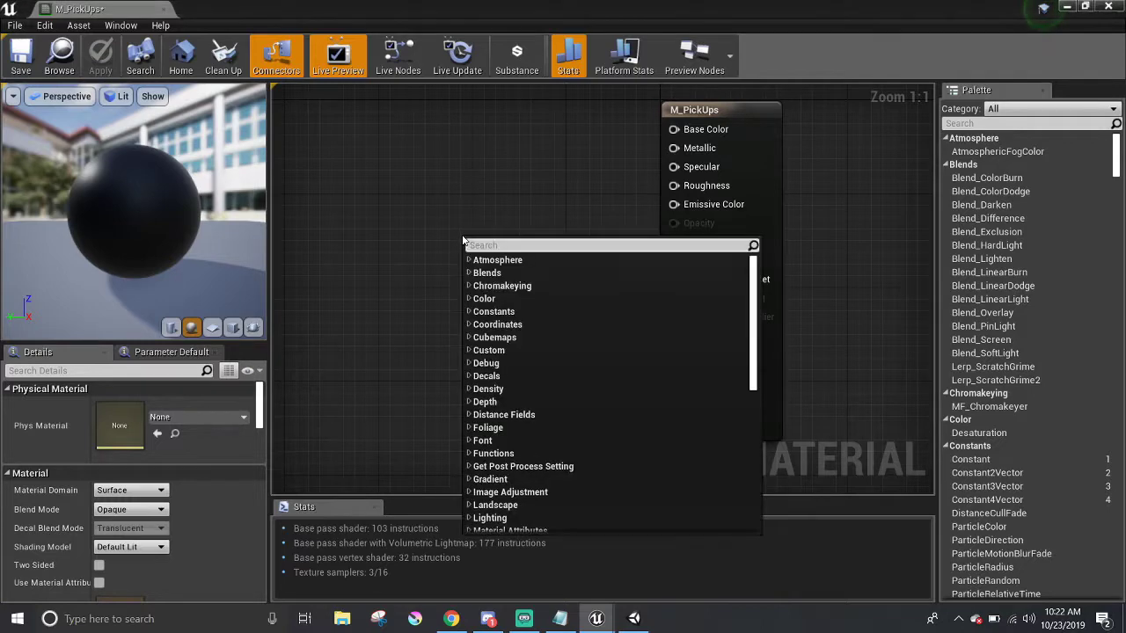
{"action": "type", "text": "constant"}
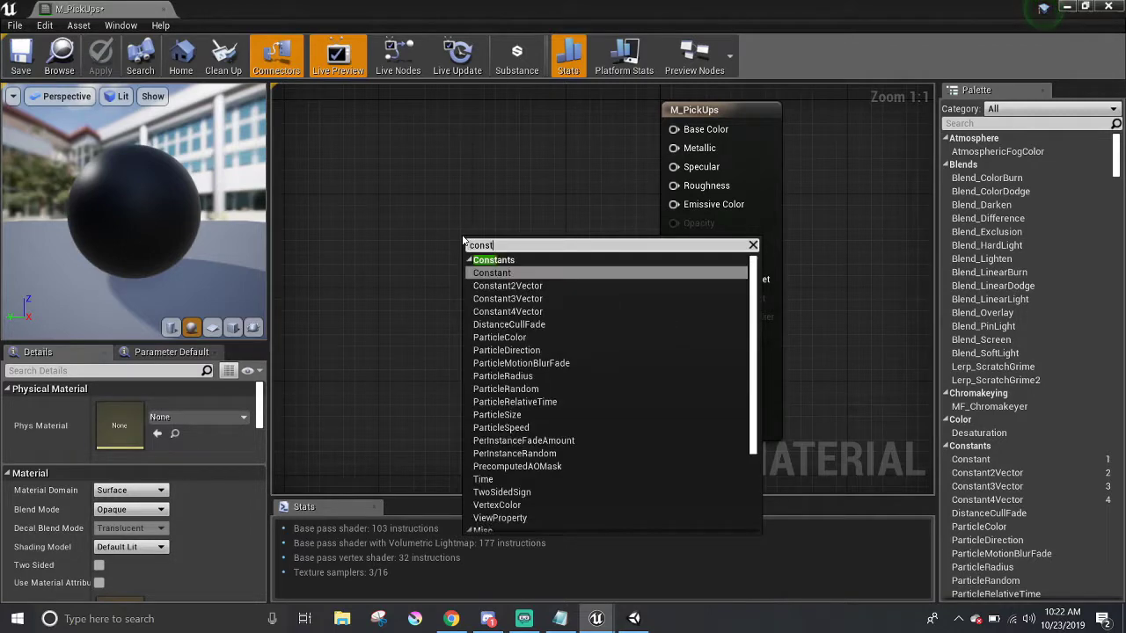
{"action": "left_click", "coordinate": [507, 299]}
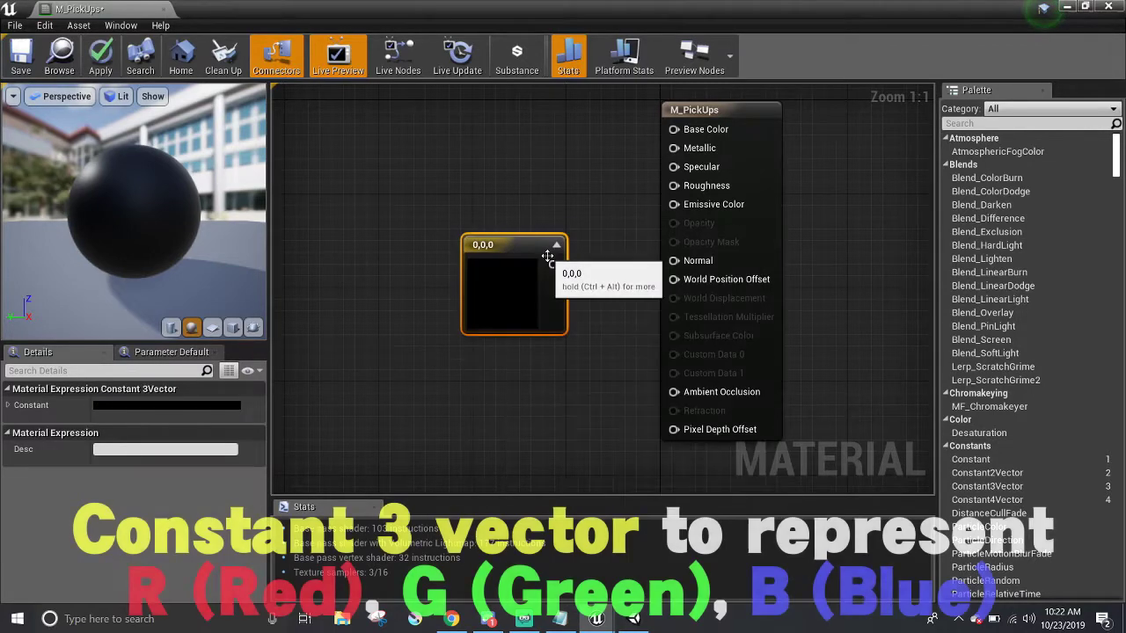
{"action": "left_click_drag", "start_coordinate": [532, 254], "coordinate": [461, 221]}
{"action": "right_click", "coordinate": [461, 220]}
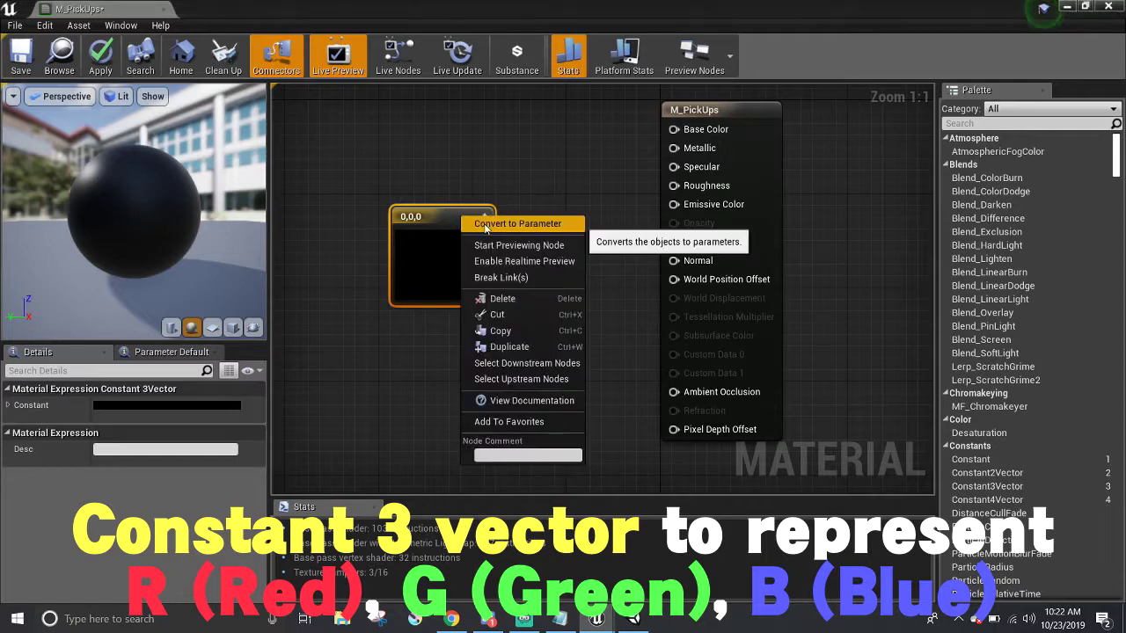
{"action": "left_click", "coordinate": [514, 220]}
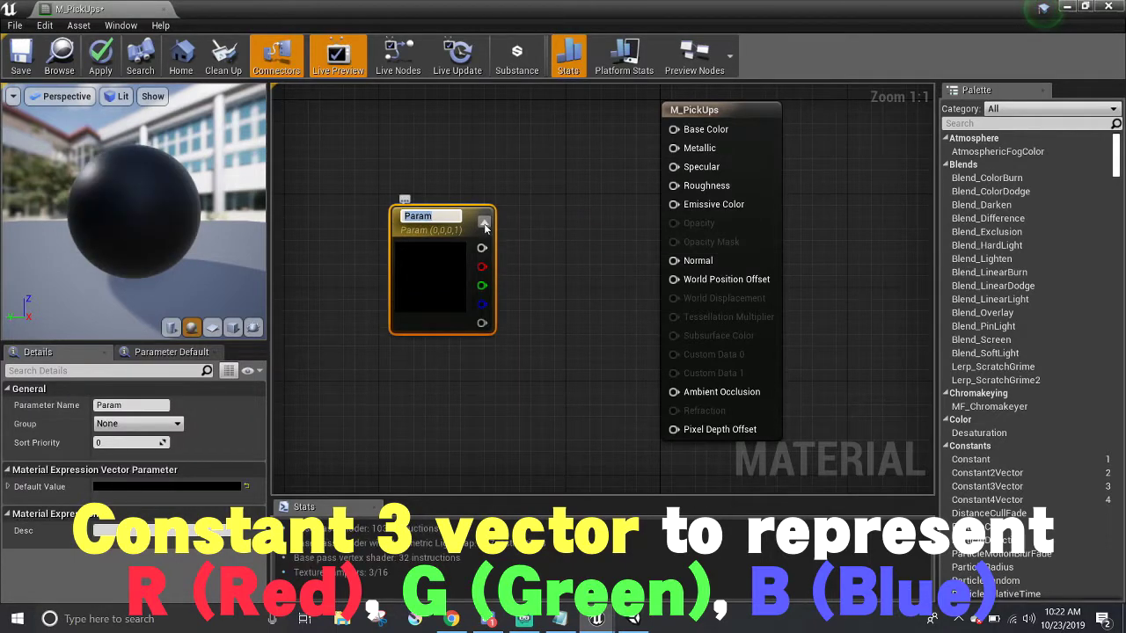
{"action": "type", "text": "Color"}
{"action": "key", "text": "Return"}
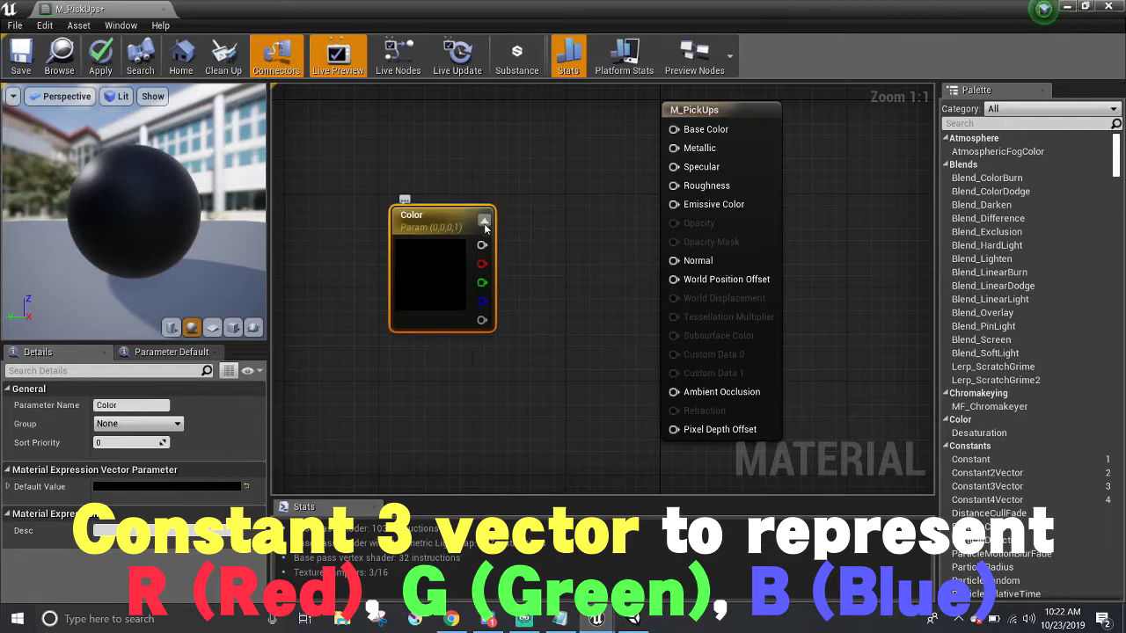
- Set Color to bright yellow (0.979, 0.871, 0.0216) and wire it into Base Color
{"action": "double_click", "coordinate": [439, 280]}
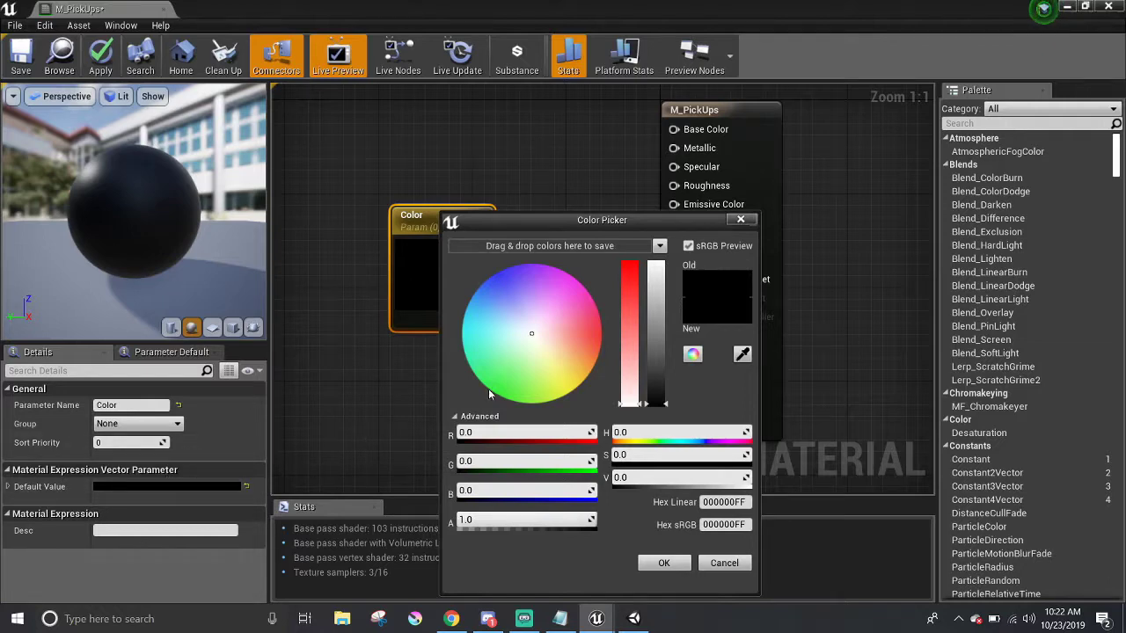
{"action": "left_click", "coordinate": [555, 388]}
{"action": "left_click_drag", "start_coordinate": [557, 388], "coordinate": [572, 389]}
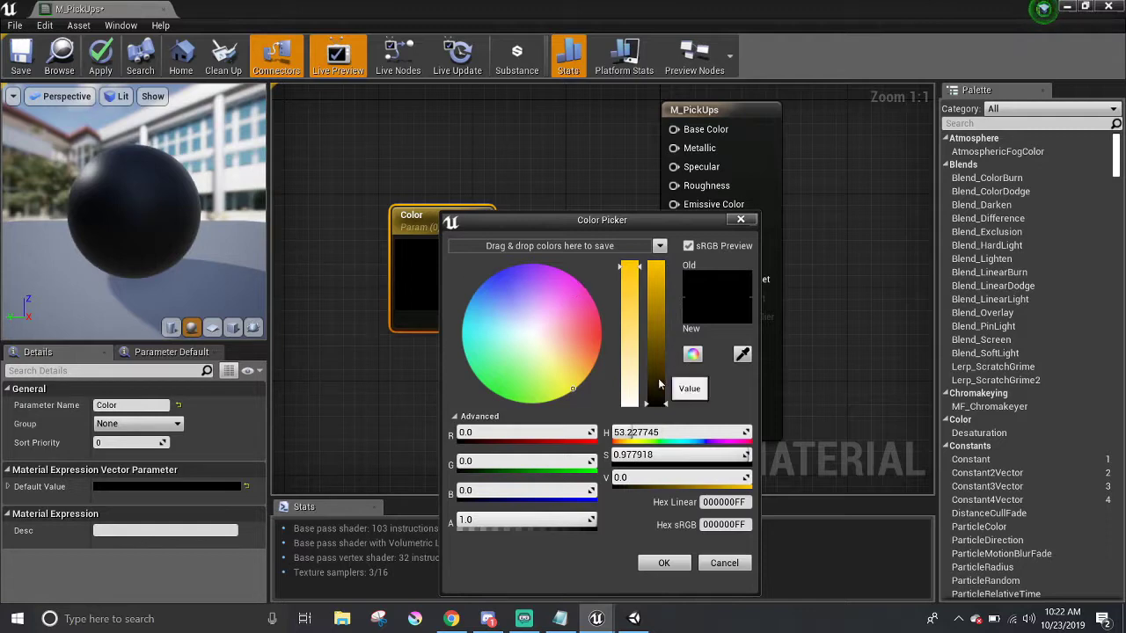
{"action": "left_click_drag", "start_coordinate": [660, 402], "coordinate": [661, 325]}
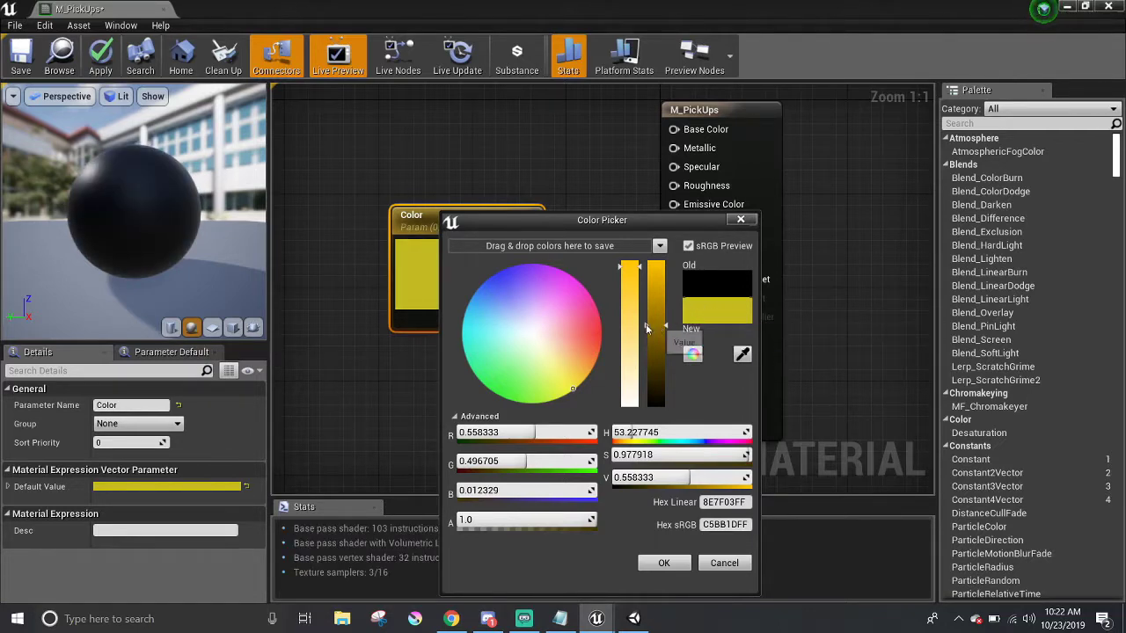
{"action": "left_click_drag", "start_coordinate": [661, 326], "coordinate": [658, 268]}
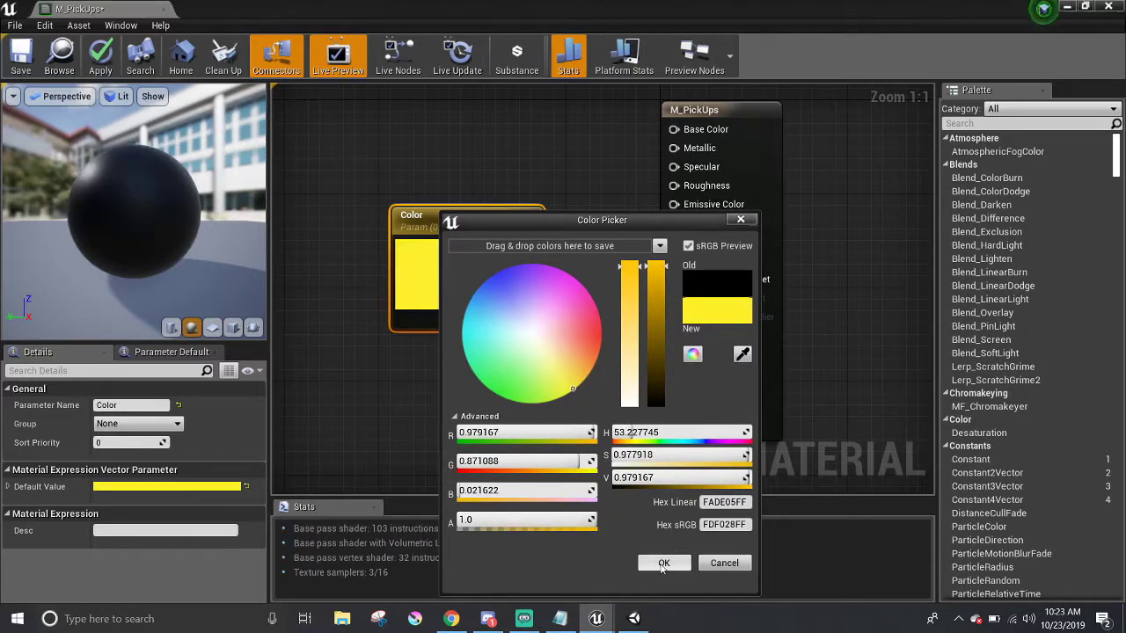
{"action": "left_click", "coordinate": [663, 564]}
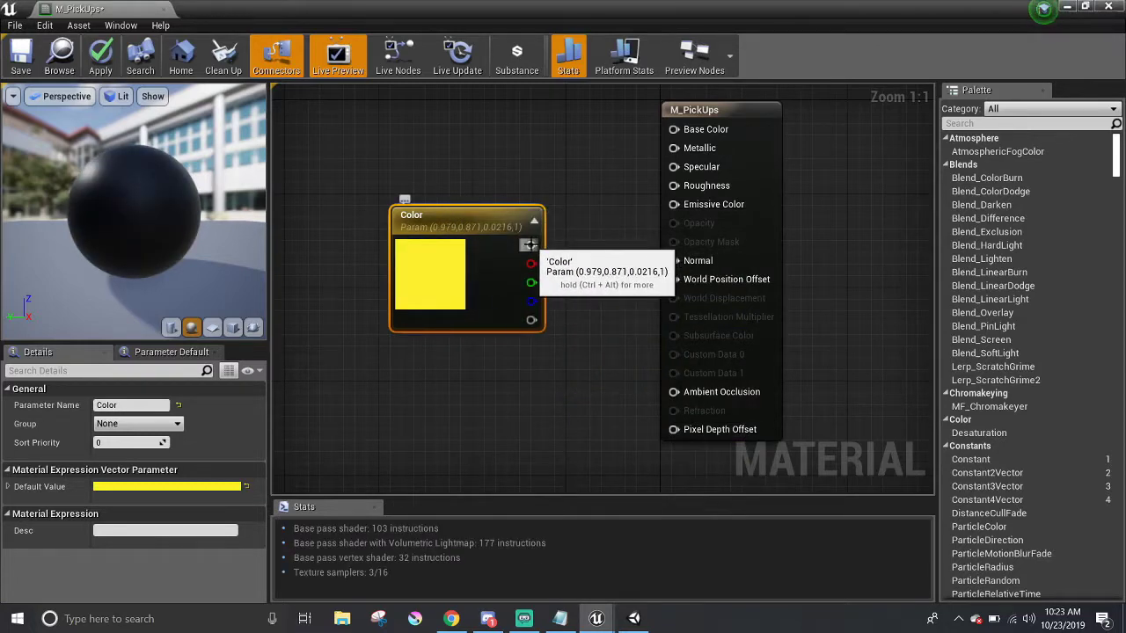
{"action": "left_click_drag", "start_coordinate": [532, 248], "coordinate": [674, 130]}
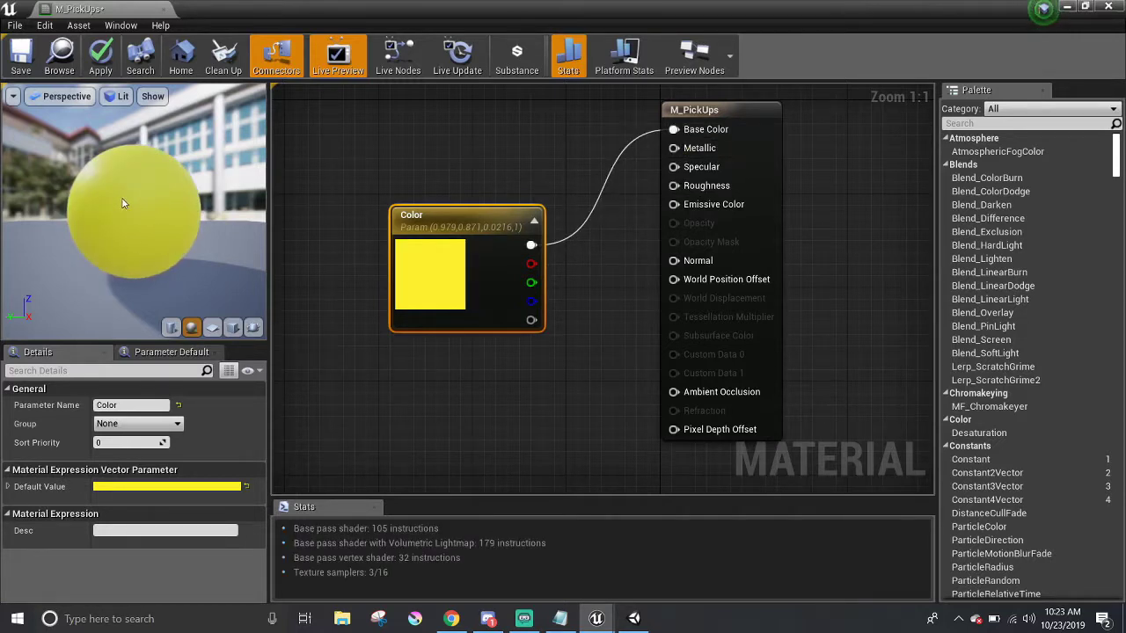
{"action": "mouse_move", "coordinate": [123, 203]}
{"action": "right_mouse_down"}
{"action": "mouse_move", "coordinate": [123, 180]}
{"action": "mouse_move", "coordinate": [132, 215]}
{"action": "right_mouse_up"}
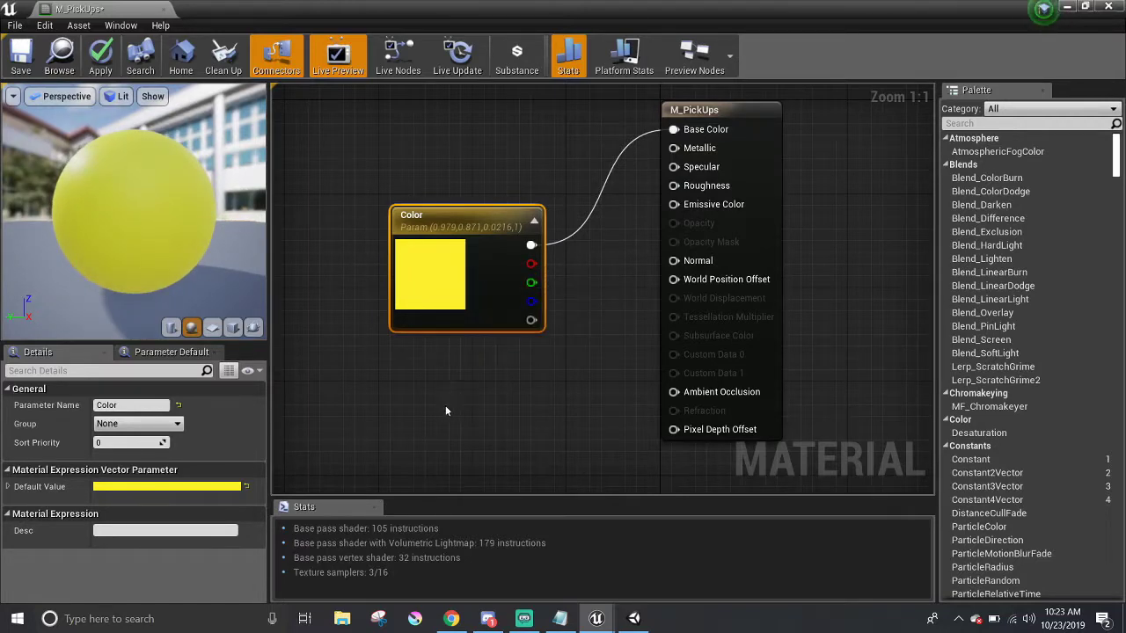
- Add a ScalarParameter named Metallic wired to the Metallic input, and tidy the nodes
{"action": "right_click", "coordinate": [455, 405]}
{"action": "type", "text": "S"}
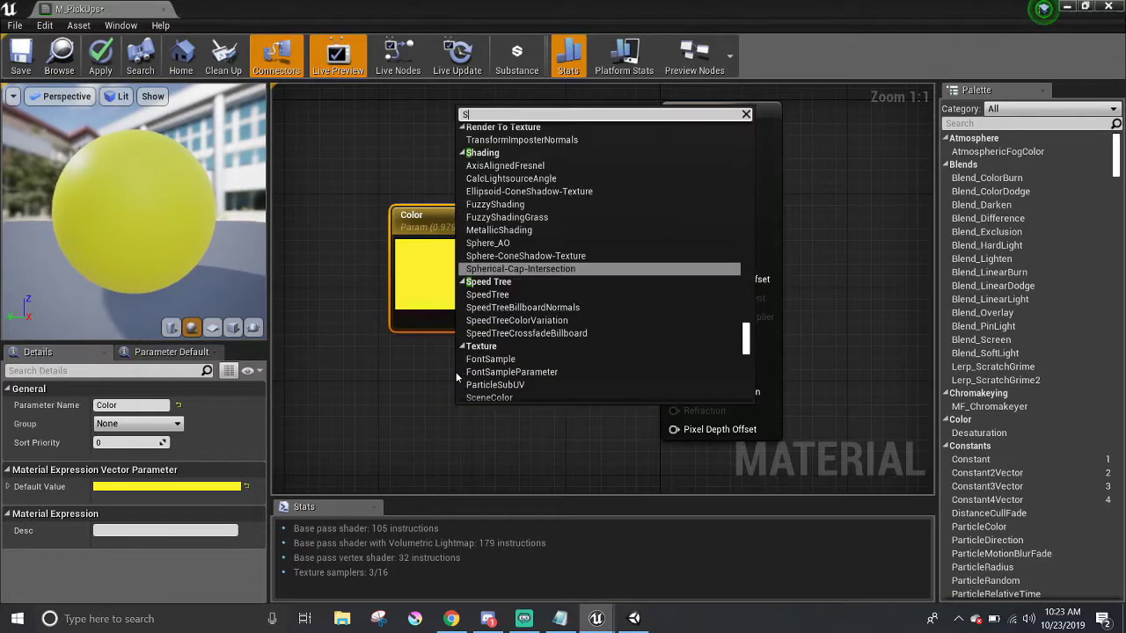
{"action": "type", "text": "calar"}
{"action": "key", "text": "Return"}
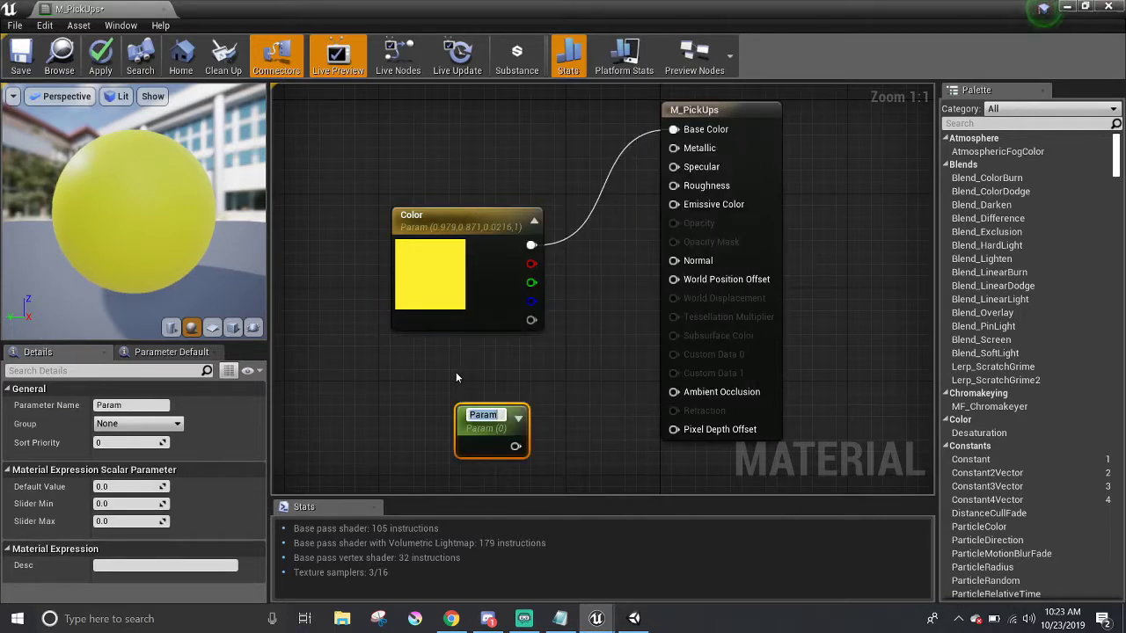
{"action": "type", "text": "Metallic"}
{"action": "key", "text": "Return"}
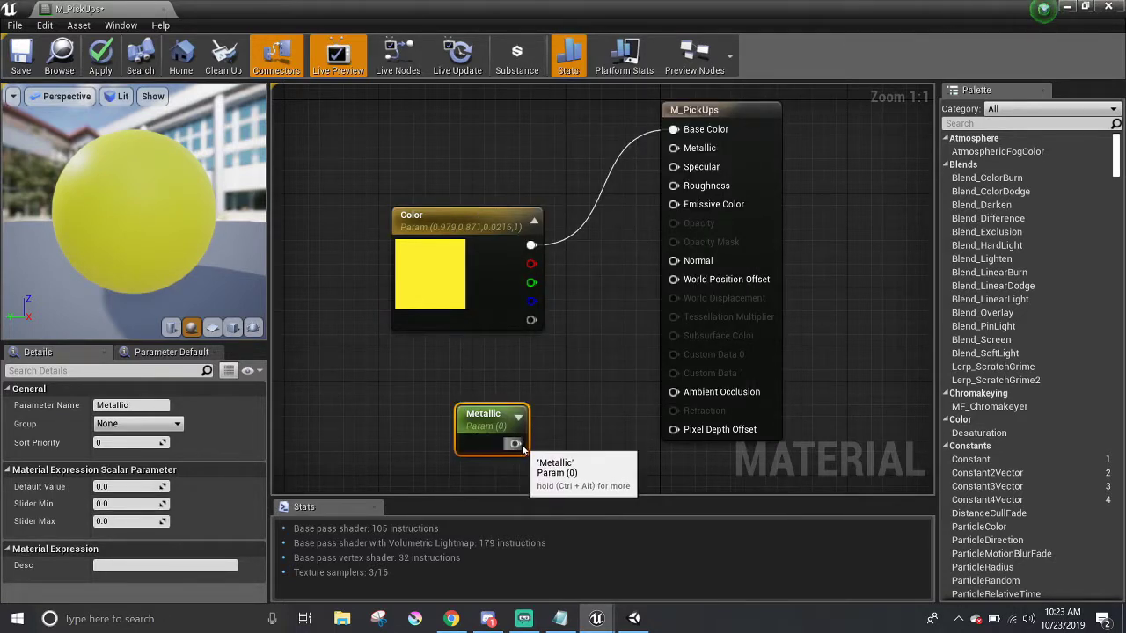
{"action": "left_click_drag", "start_coordinate": [516, 443], "coordinate": [675, 150]}
{"action": "left_click_drag", "start_coordinate": [484, 416], "coordinate": [464, 358]}
{"action": "left_click_drag", "start_coordinate": [474, 215], "coordinate": [488, 95]}
{"action": "left_click_drag", "start_coordinate": [475, 353], "coordinate": [478, 277]}
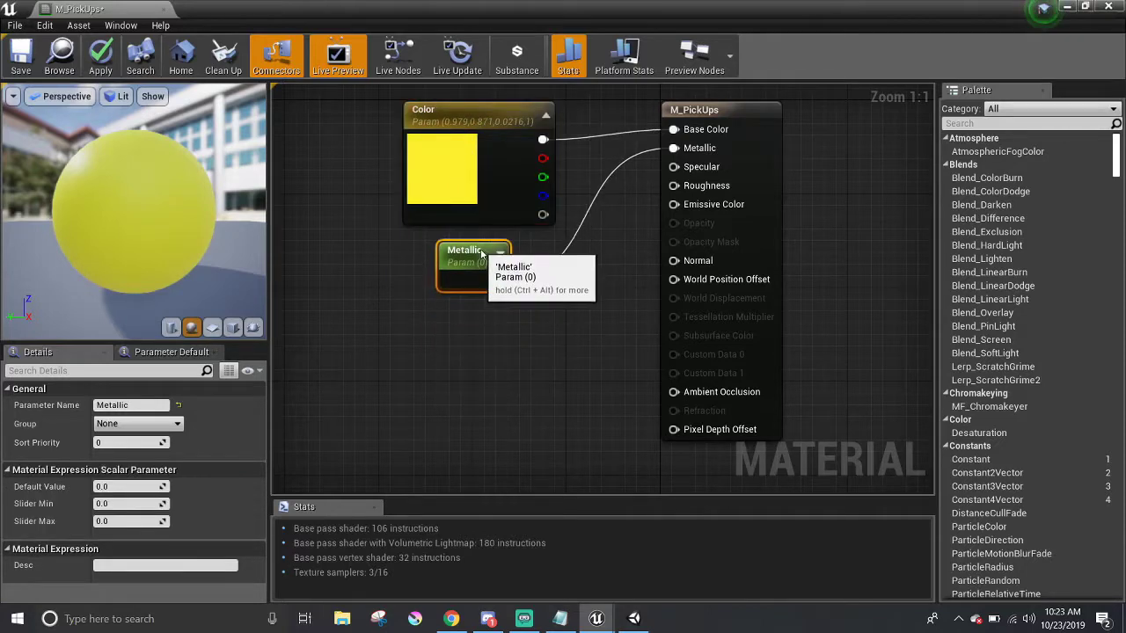
{"action": "right_click_drag", "start_coordinate": [561, 221], "coordinate": [531, 261]}
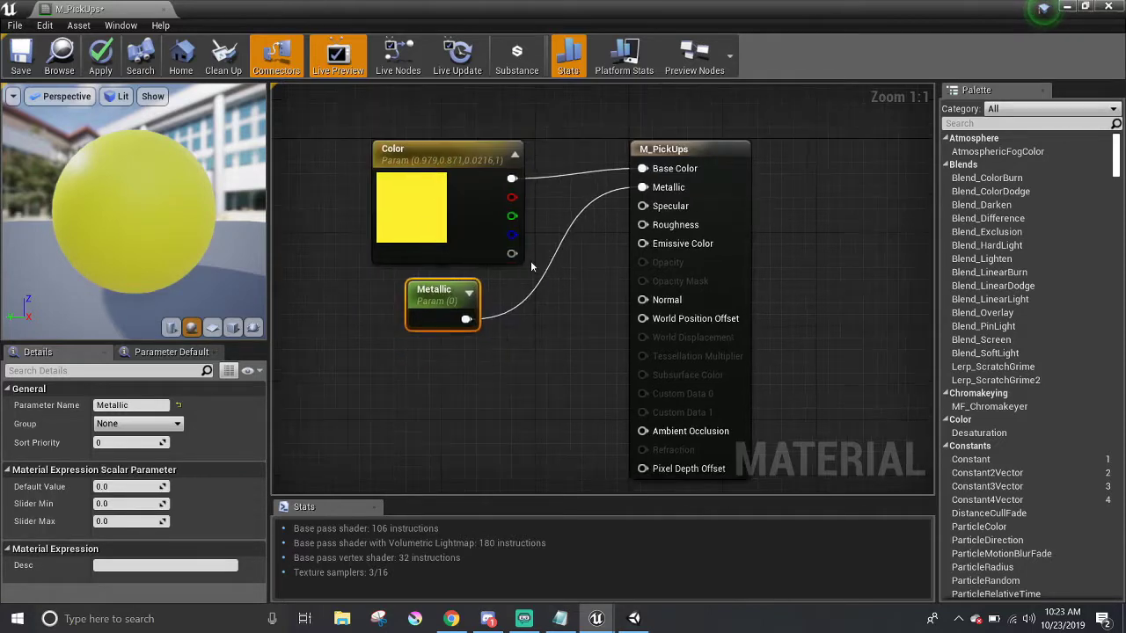
- Give the Metallic parameter a slider max of 1 and a default value of 0.8
{"action": "left_click", "coordinate": [127, 504]}
{"action": "left_click", "coordinate": [122, 522]}
{"action": "type", "text": "1"}
{"action": "key", "text": "Return"}
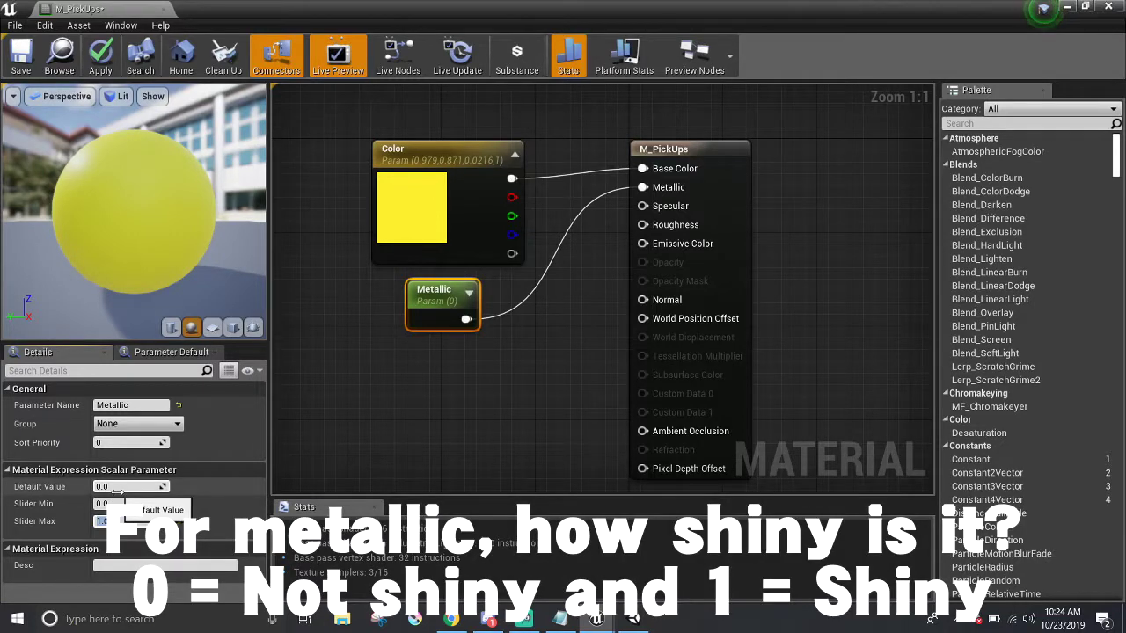
{"action": "left_click_drag", "start_coordinate": [123, 202], "coordinate": [3, 142]}
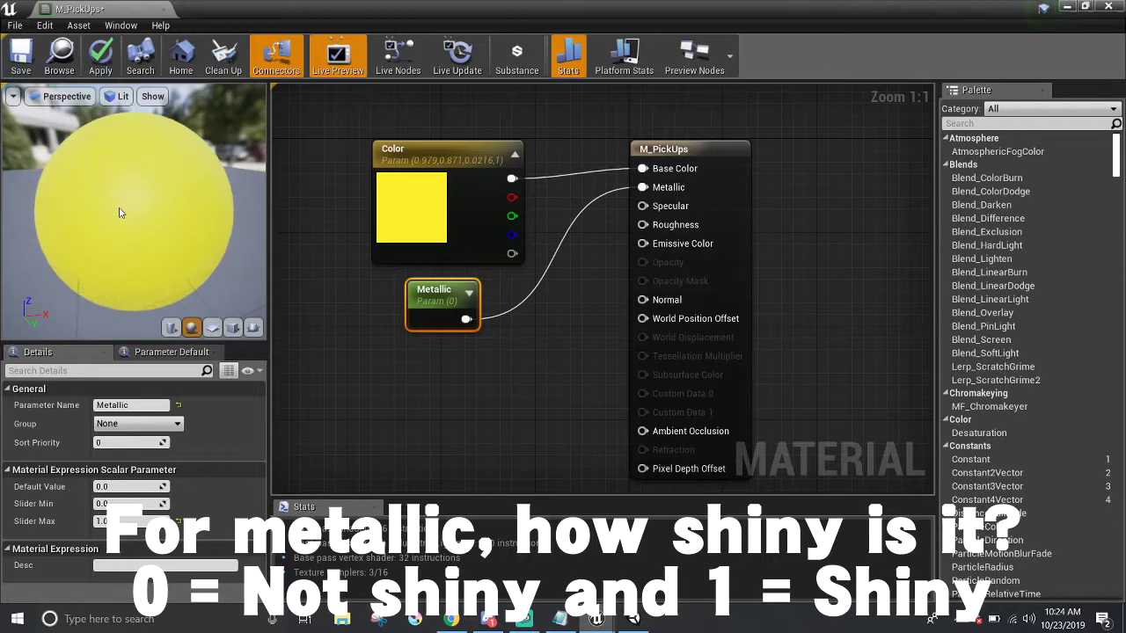
{"action": "left_click", "coordinate": [117, 485]}
{"action": "type", "text": "1"}
{"action": "key", "text": "Return"}
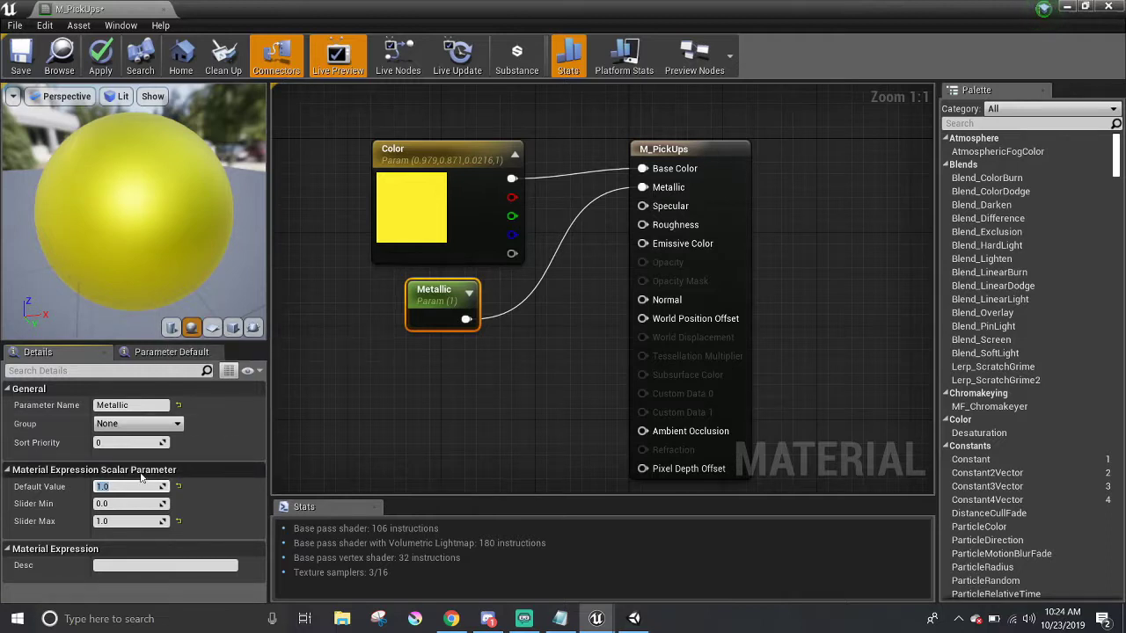
{"action": "type", "text": "0.8"}
{"action": "key", "text": "Return"}
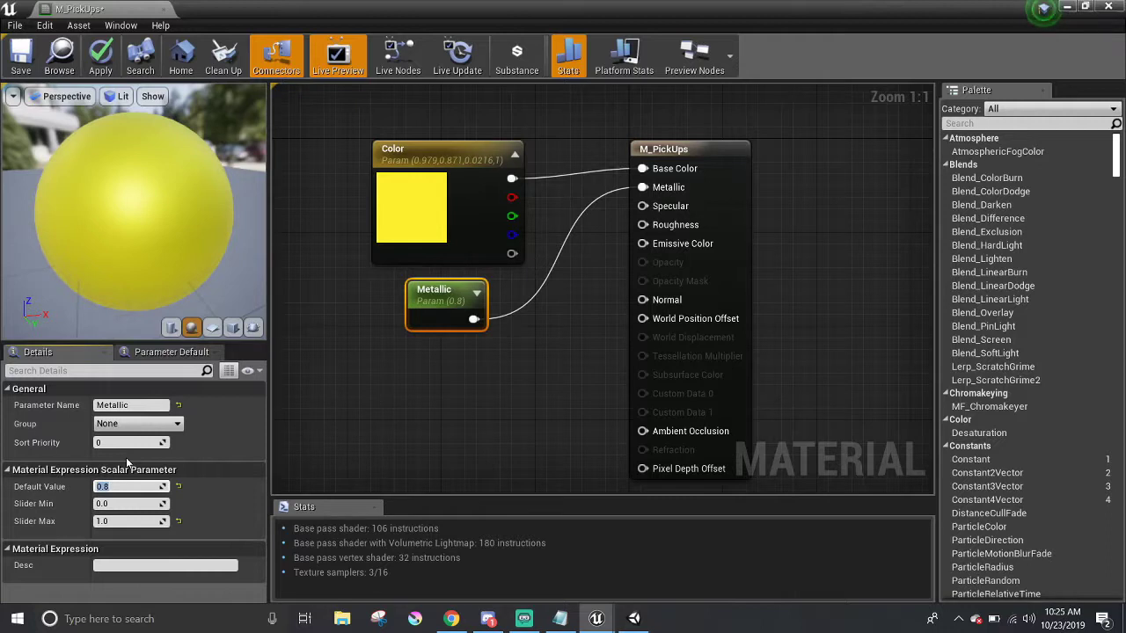
- Add a ScalarParameter named Rough and wire it into the Roughness input
{"action": "right_click", "coordinate": [378, 411]}
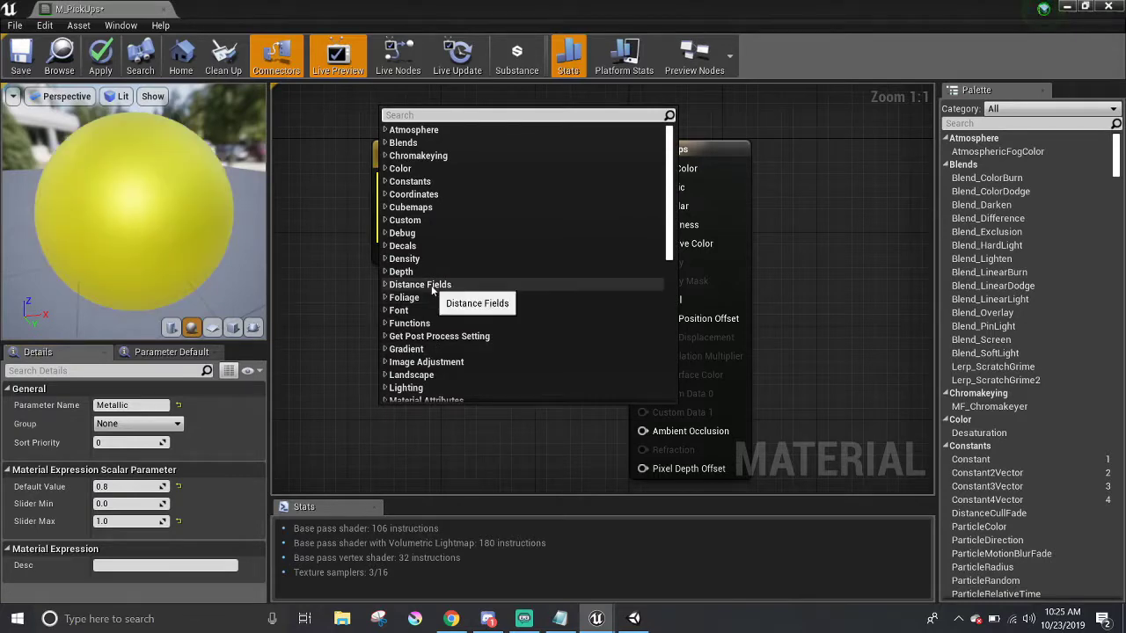
{"action": "type", "text": "scalar"}
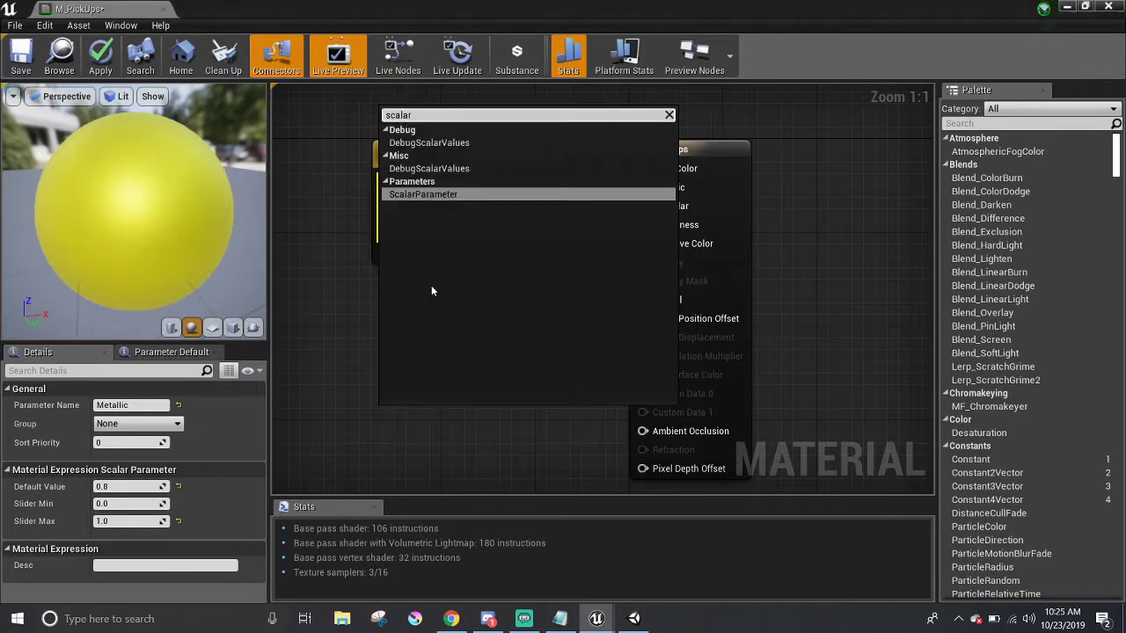
{"action": "key", "text": "Return"}
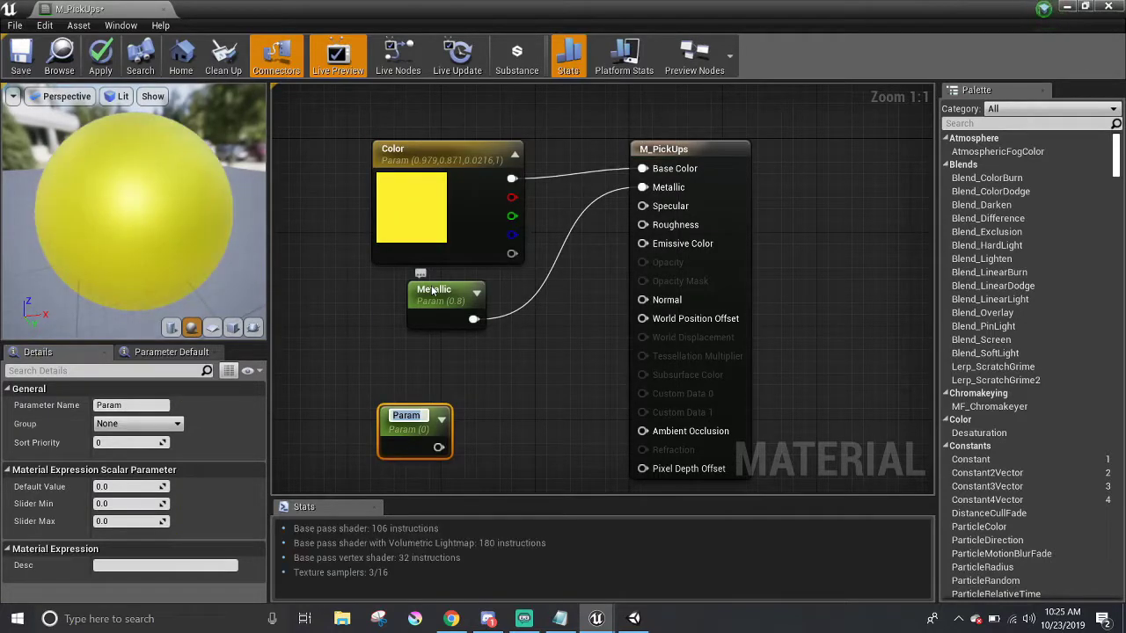
{"action": "type", "text": "Rough"}
{"action": "key", "text": "Return"}
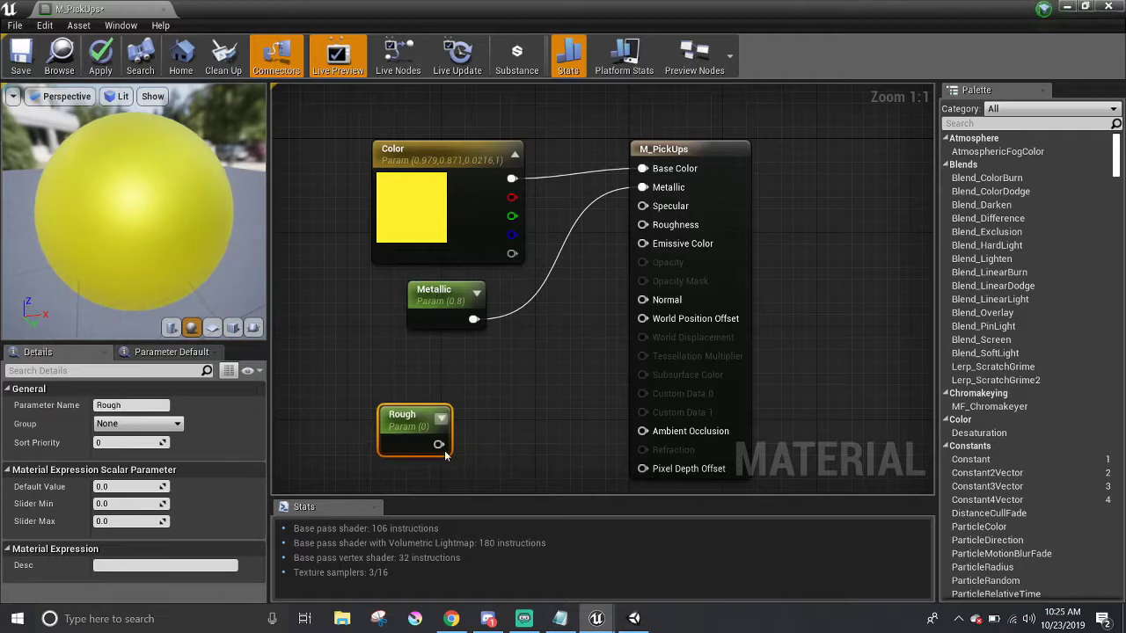
{"action": "left_click_drag", "start_coordinate": [438, 444], "coordinate": [645, 225]}
{"action": "left_click_drag", "start_coordinate": [426, 415], "coordinate": [449, 361]}
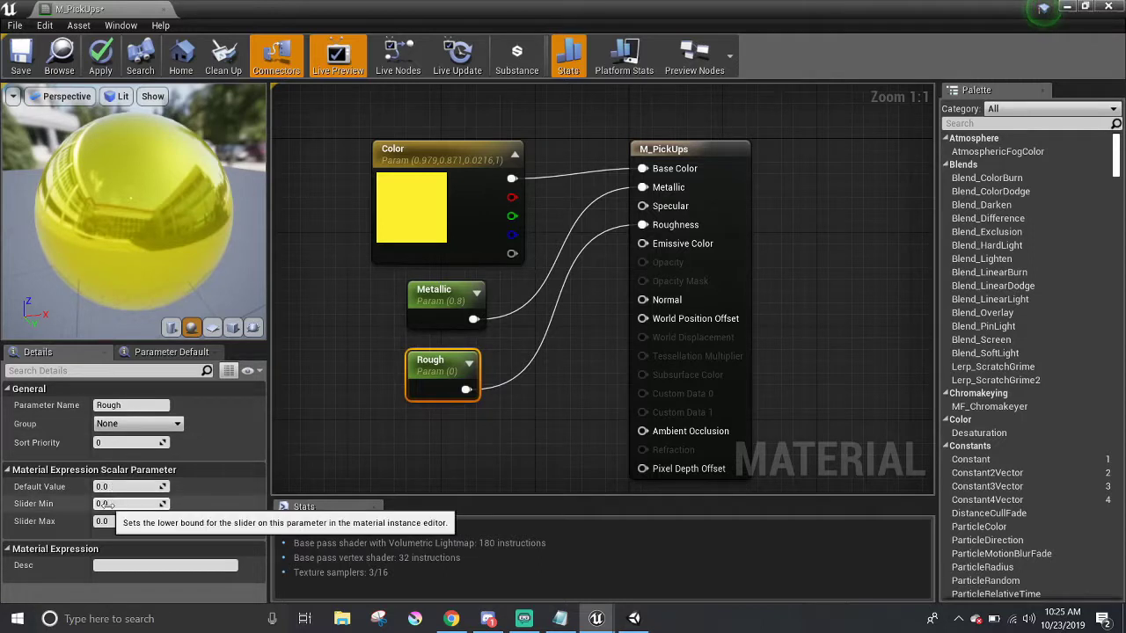
- Set Rough's slider max to 1 and default to 0.2, then save and apply the material
{"action": "left_click", "coordinate": [117, 522]}
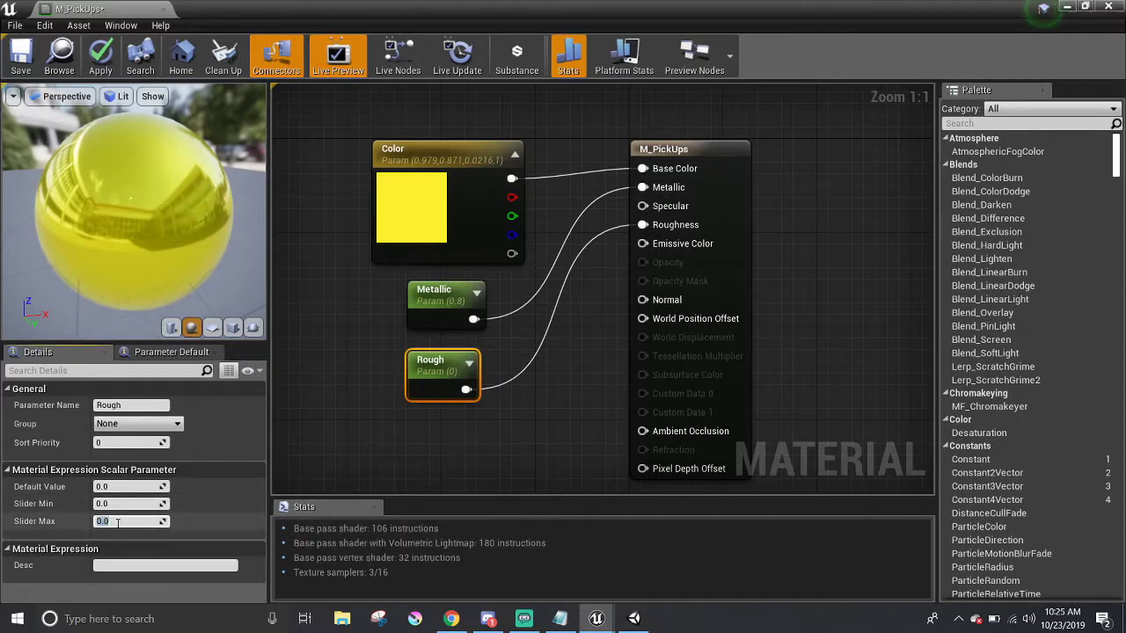
{"action": "type", "text": "1"}
{"action": "key", "text": "Return"}
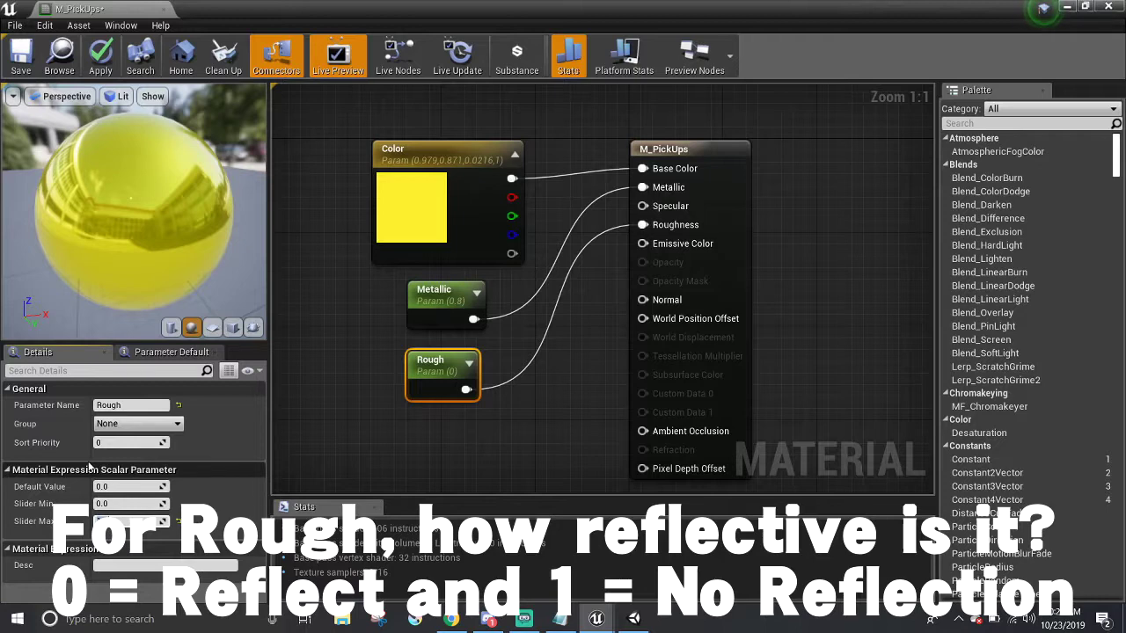
{"action": "left_click", "coordinate": [112, 486]}
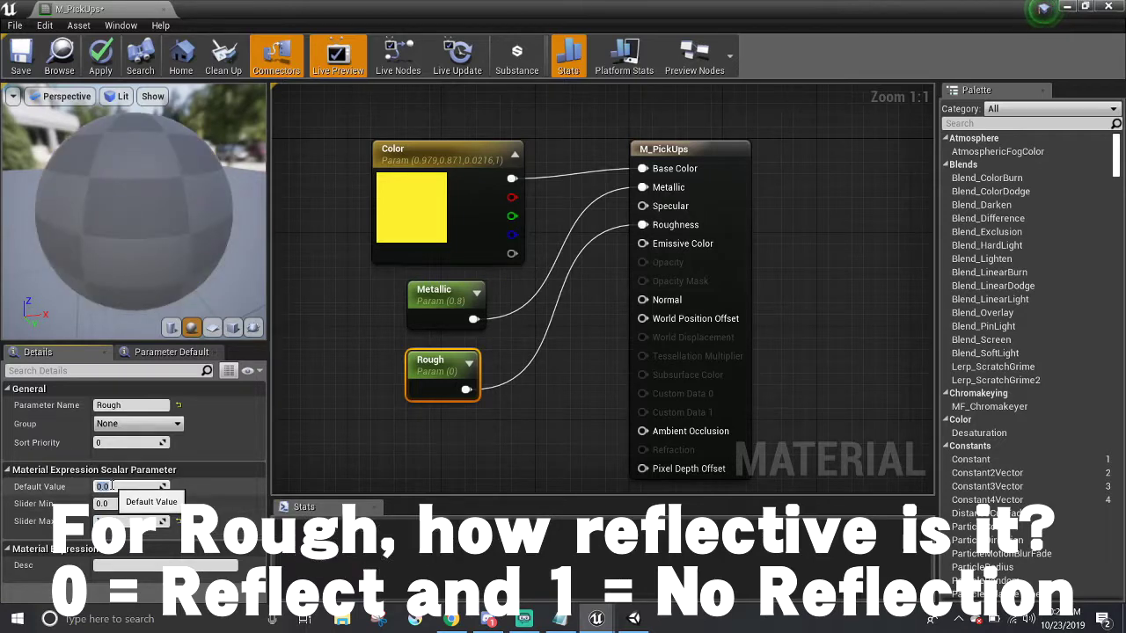
{"action": "type", "text": "1"}
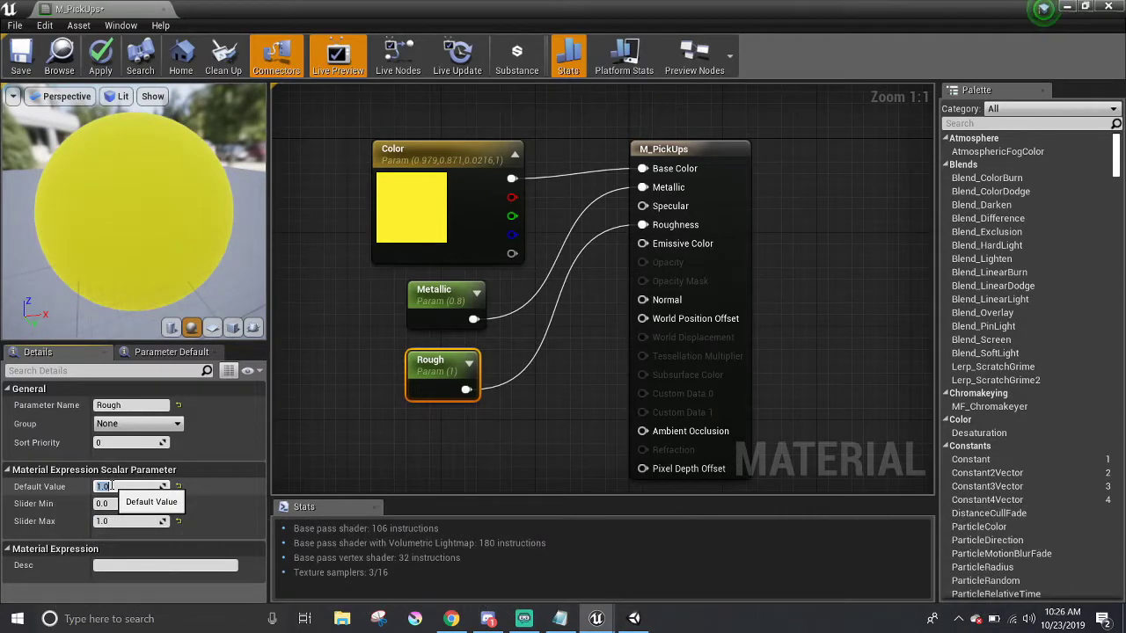
{"action": "type", "text": "0.2"}
{"action": "key", "text": "Return"}
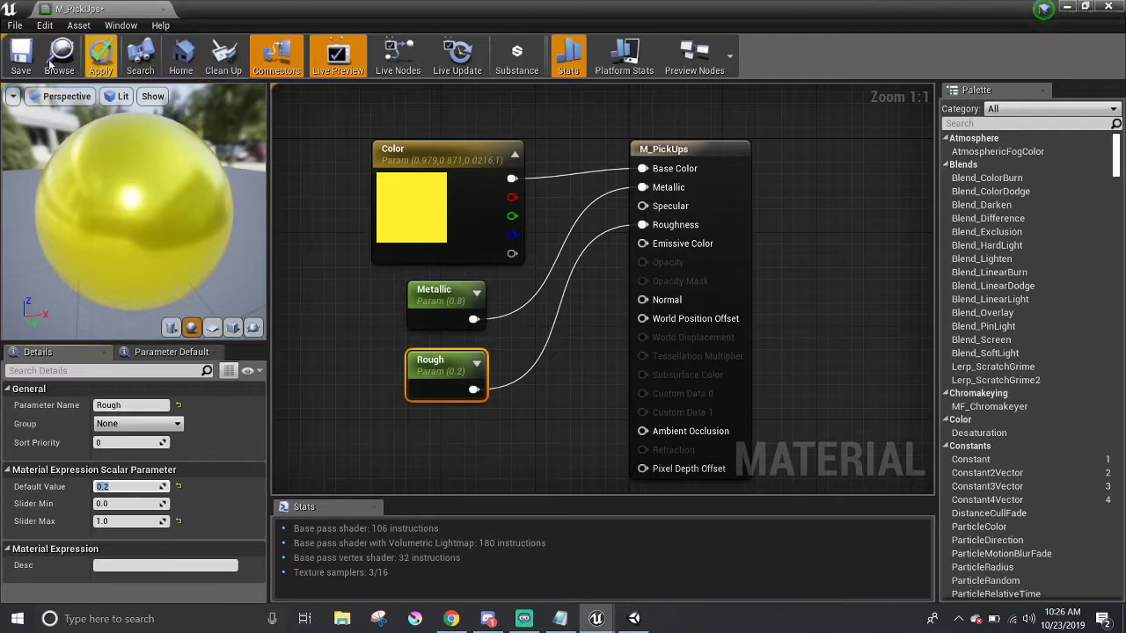
{"action": "left_click", "coordinate": [21, 55]}
{"action": "left_click", "coordinate": [100, 56]}
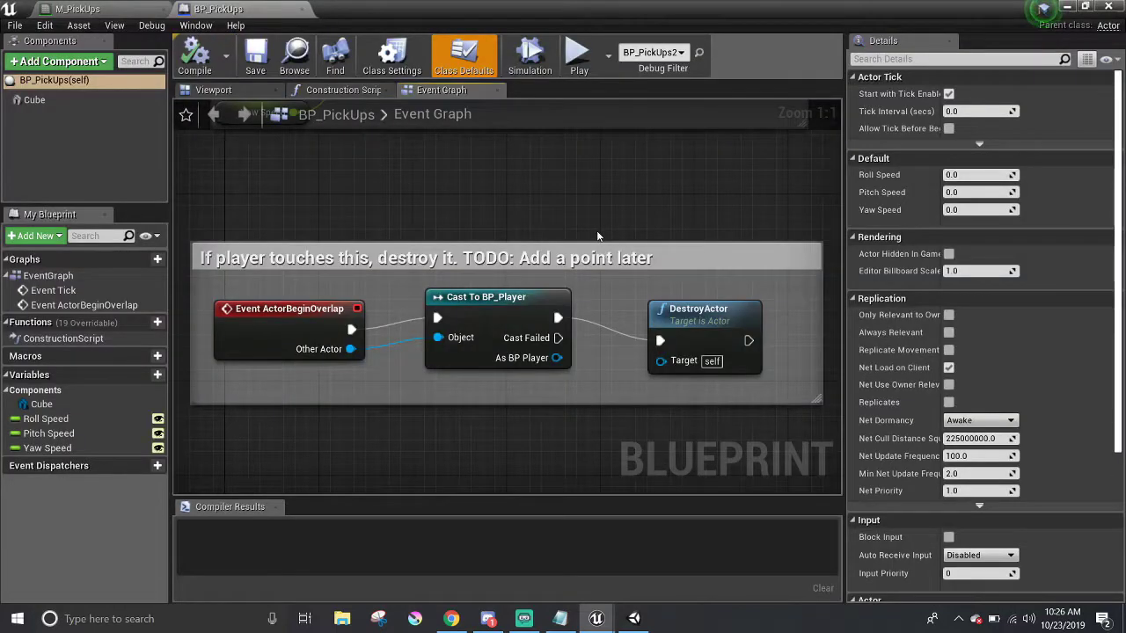
- Set the BP_PickUps Cube component's Element 0 material to M_PickUps and return to the level
{"action": "left_click", "coordinate": [78, 102]}
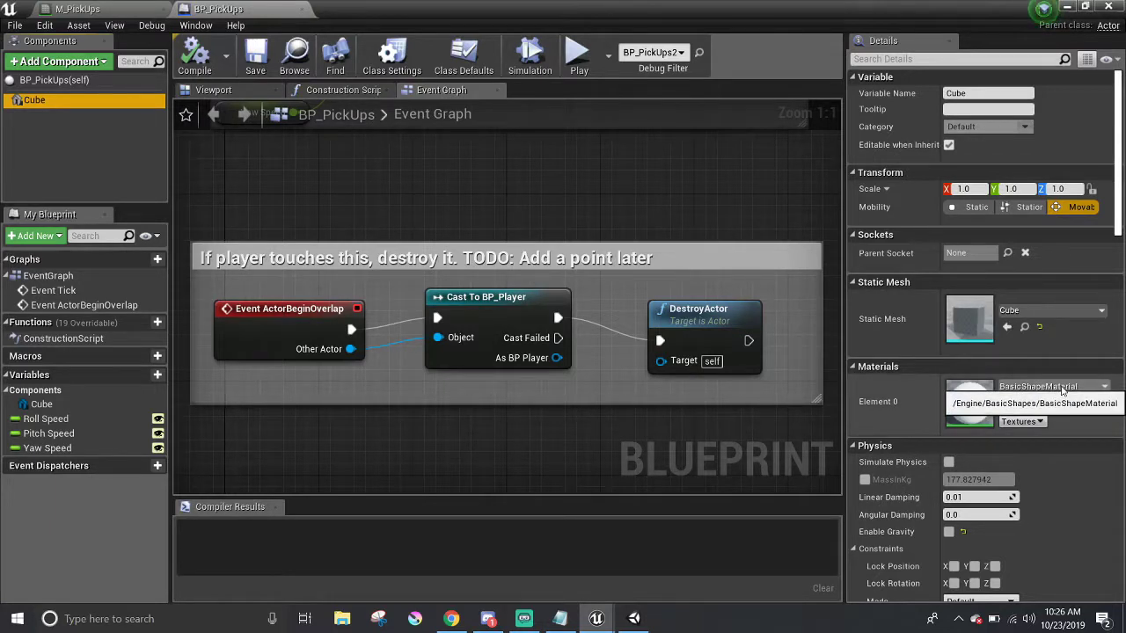
{"action": "left_click", "coordinate": [1062, 390]}
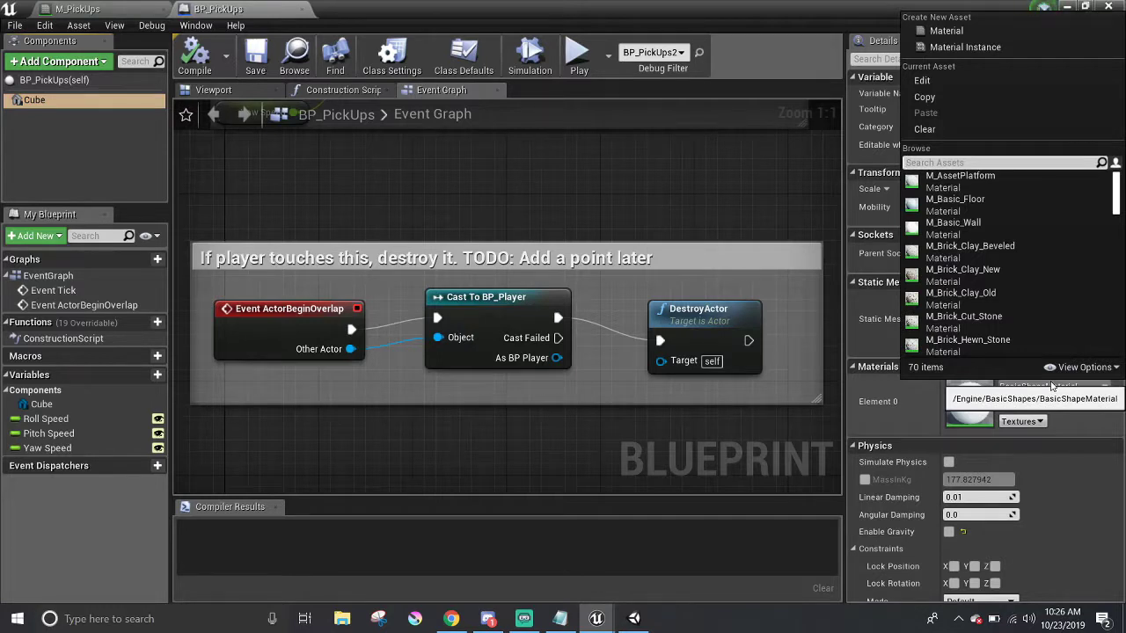
{"action": "type", "text": "M_"}
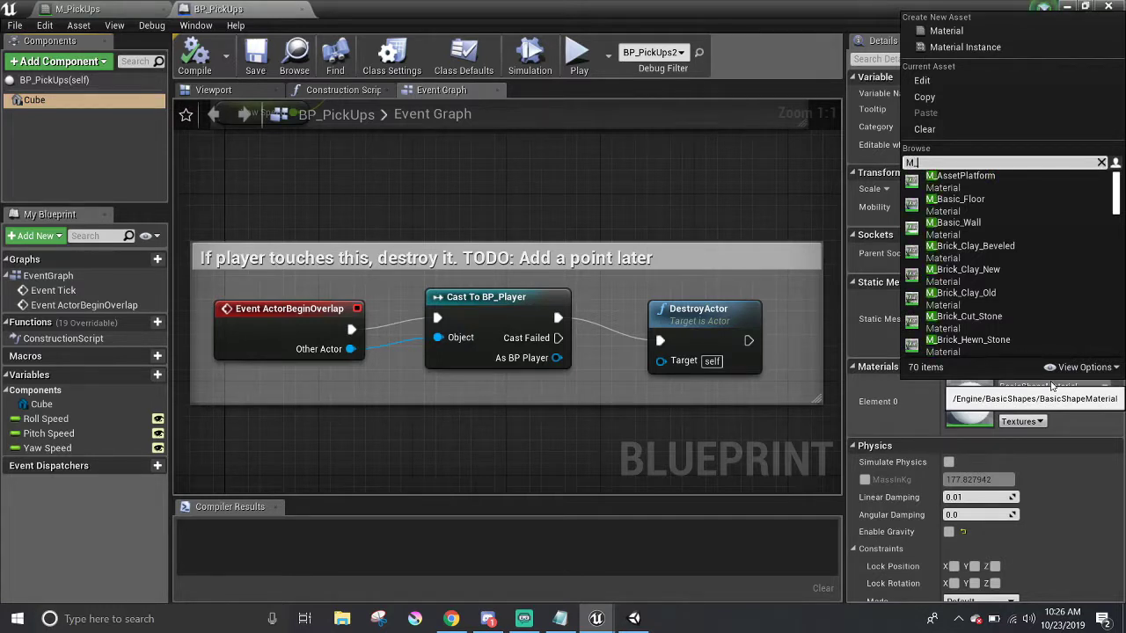
{"action": "type", "text": "Picku"}
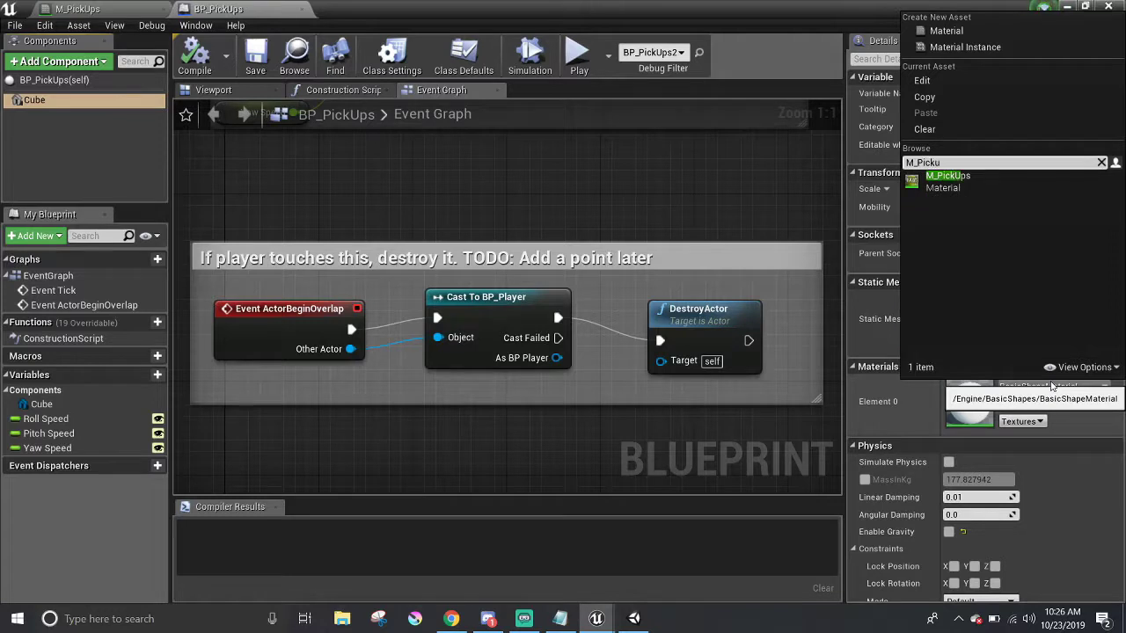
{"action": "left_click", "coordinate": [964, 184]}
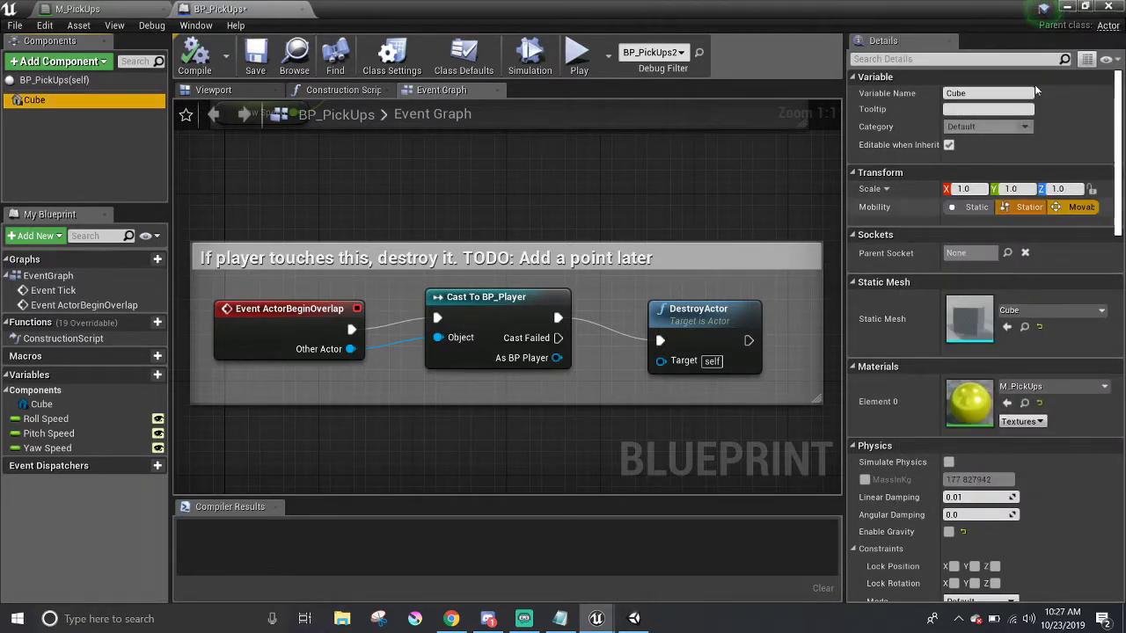
{"action": "left_click", "coordinate": [1068, 7]}
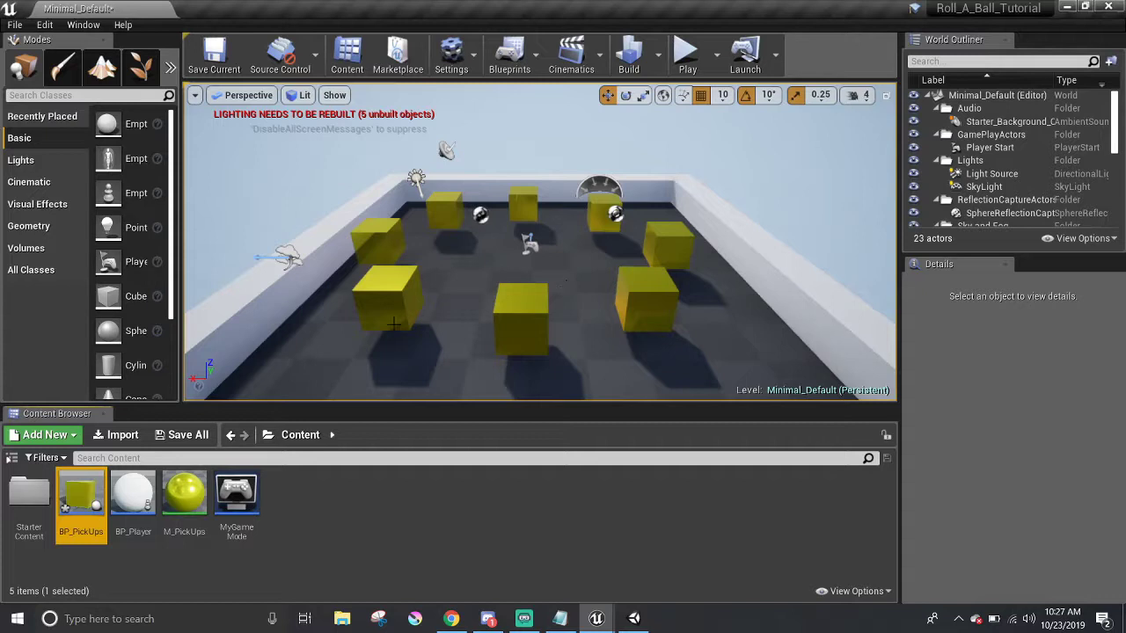
- Create a material instance from M_PickUps and name it MI_Player
{"action": "right_click", "coordinate": [195, 497]}
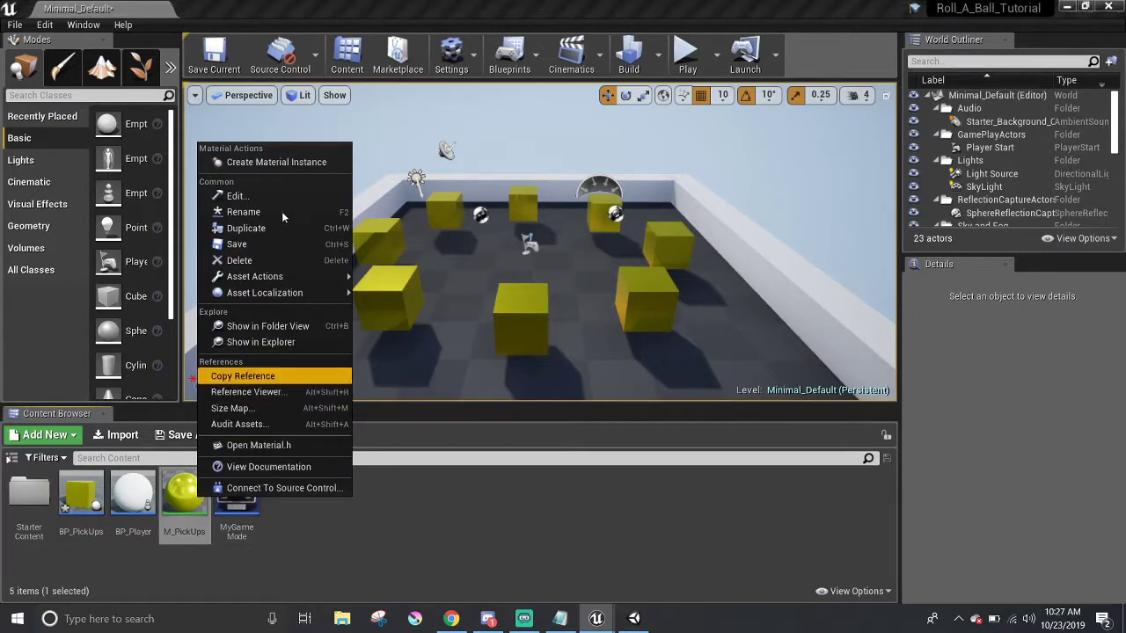
{"action": "left_click", "coordinate": [278, 163]}
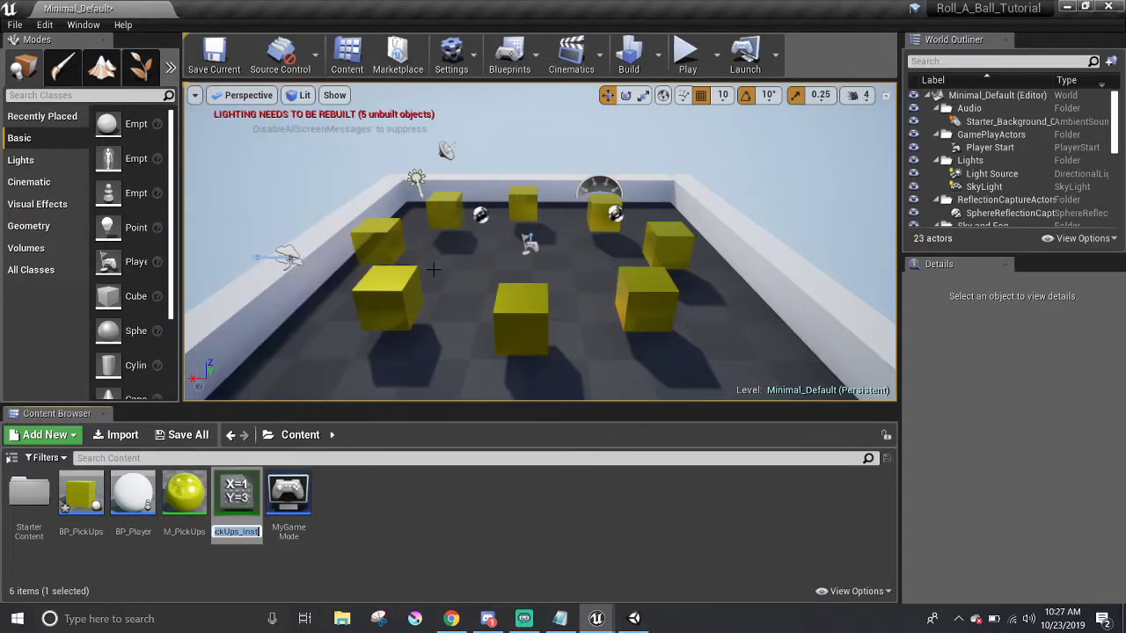
{"action": "type", "text": "MI"}
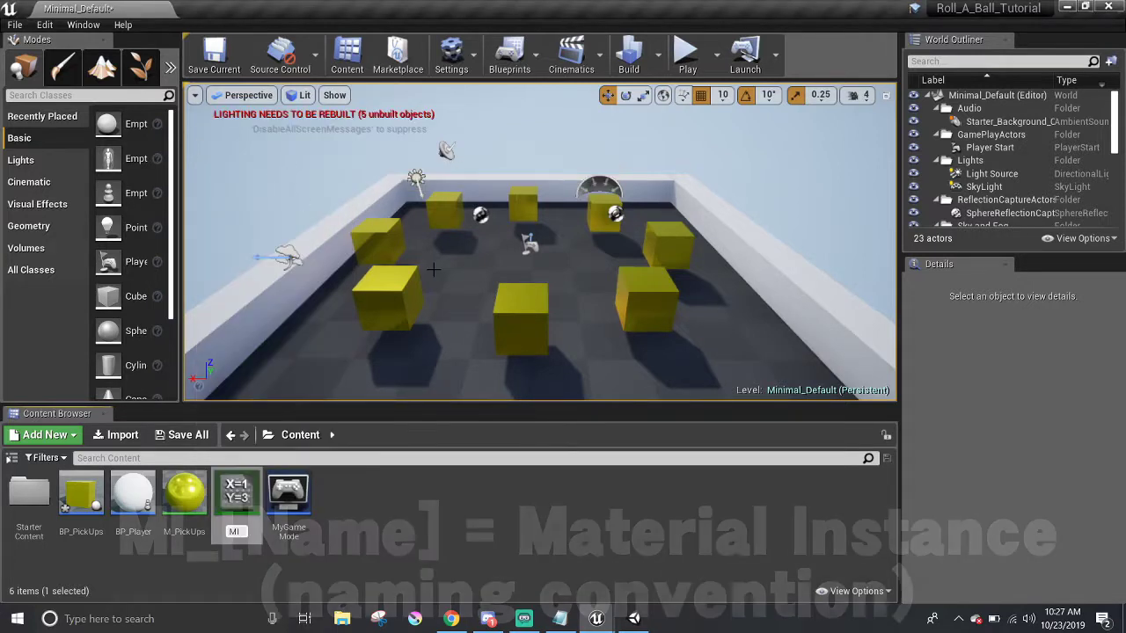
{"action": "type", "text": "_Player"}
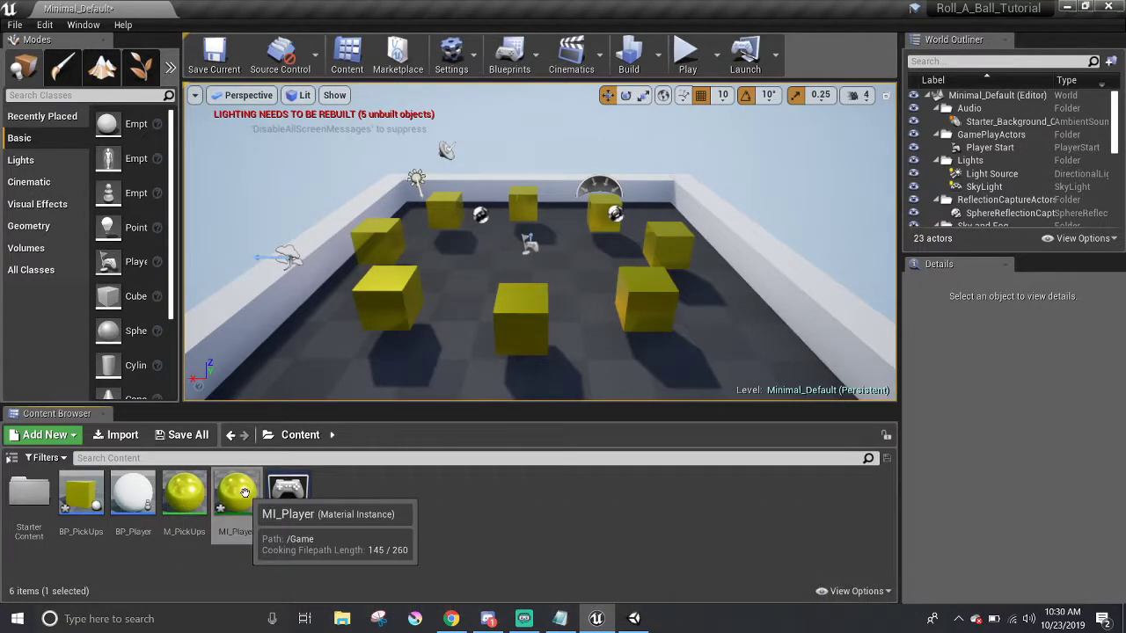
- Open MI_Player and enable overrides for its Color, Metallic and Rough parameters
{"action": "double_click", "coordinate": [237, 494]}
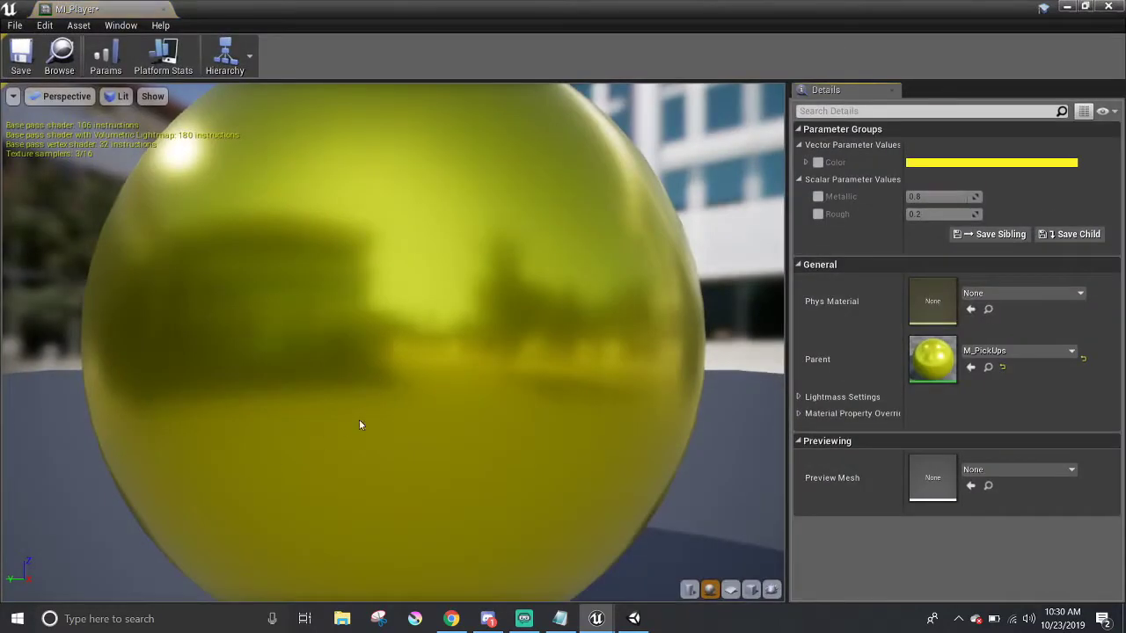
{"action": "scroll", "coordinate": [366, 411], "scroll_direction": "down", "scroll_amount": 5}
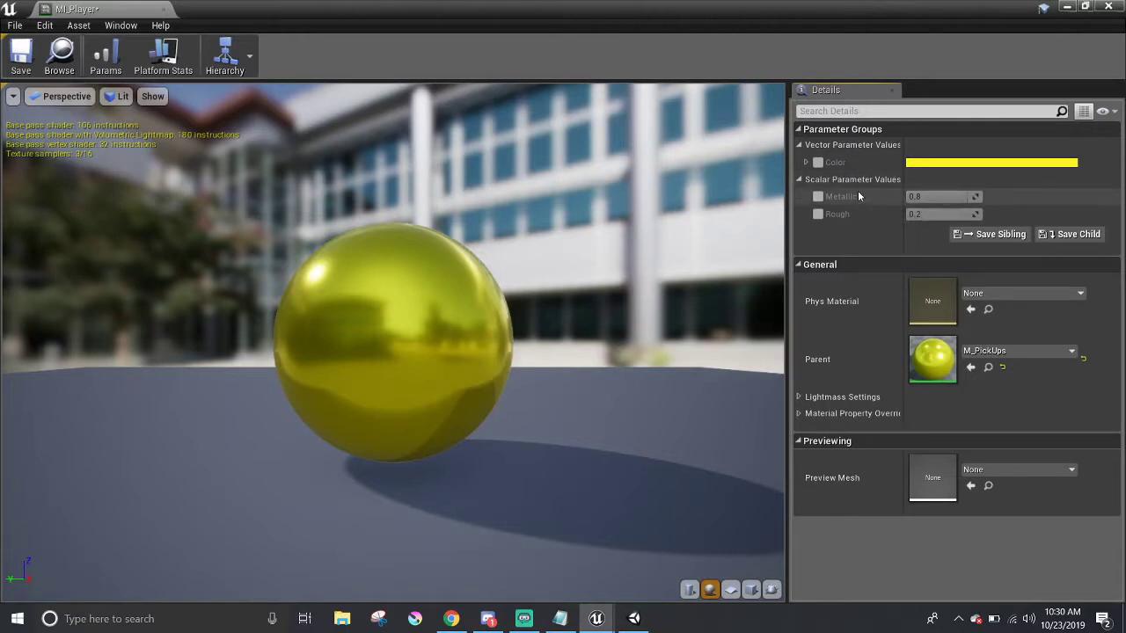
{"action": "left_click", "coordinate": [818, 163]}
{"action": "left_click", "coordinate": [818, 196]}
{"action": "left_click", "coordinate": [818, 215]}
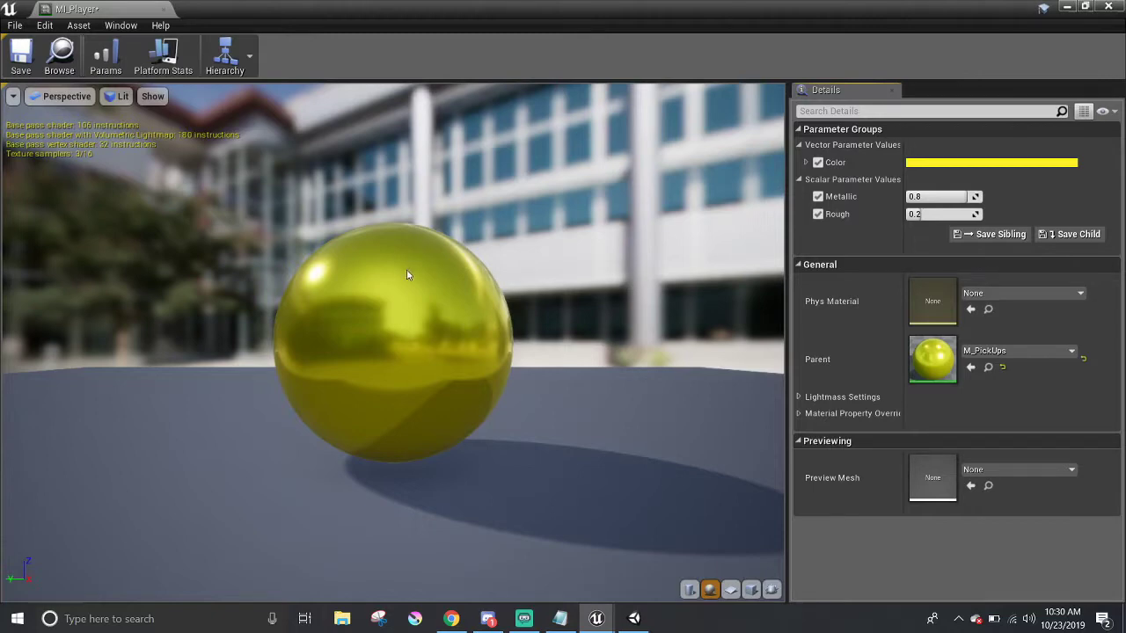
{"action": "left_click_drag", "start_coordinate": [407, 275], "coordinate": [242, 278]}
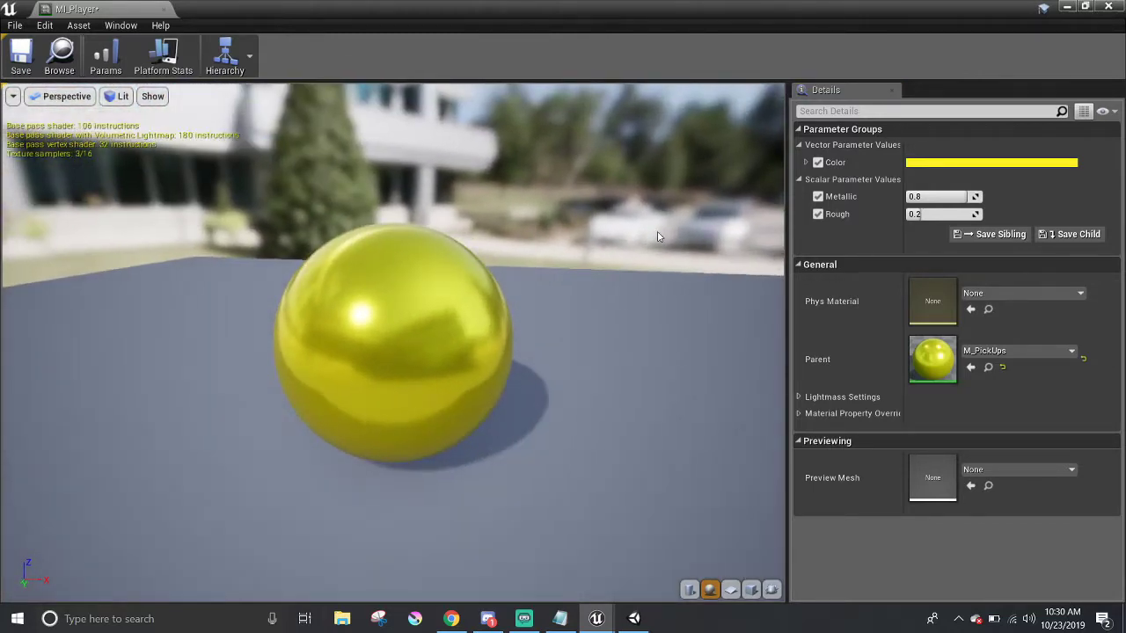
- Change MI_Player's Color to pale cream, set Metallic to 0.2, and save it
{"action": "left_click", "coordinate": [955, 163]}
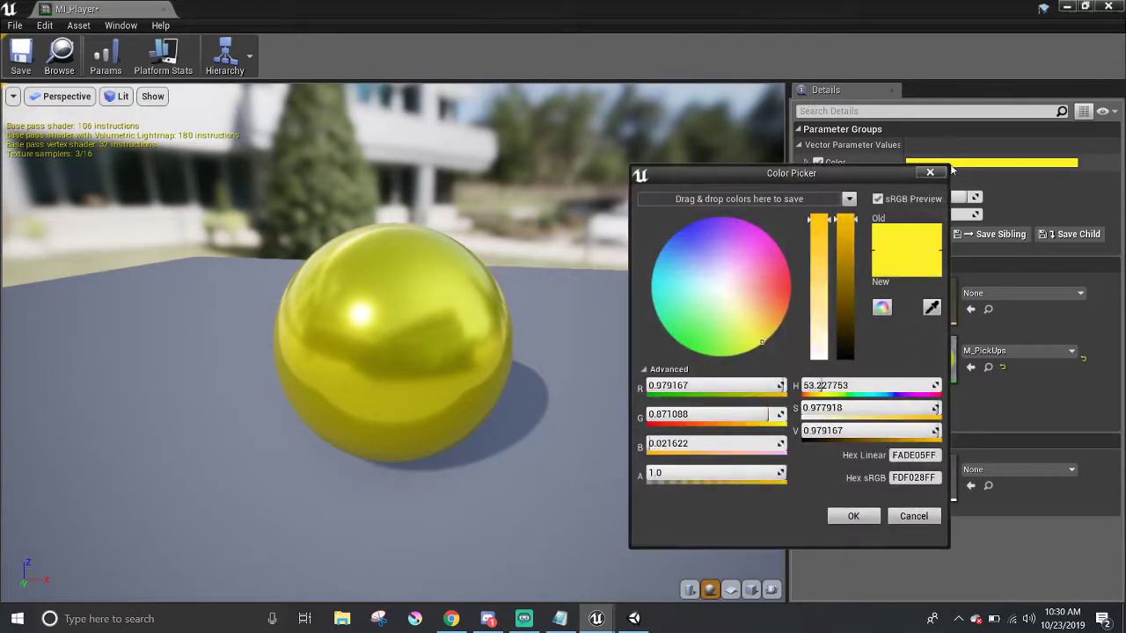
{"action": "left_click_drag", "start_coordinate": [827, 282], "coordinate": [823, 333]}
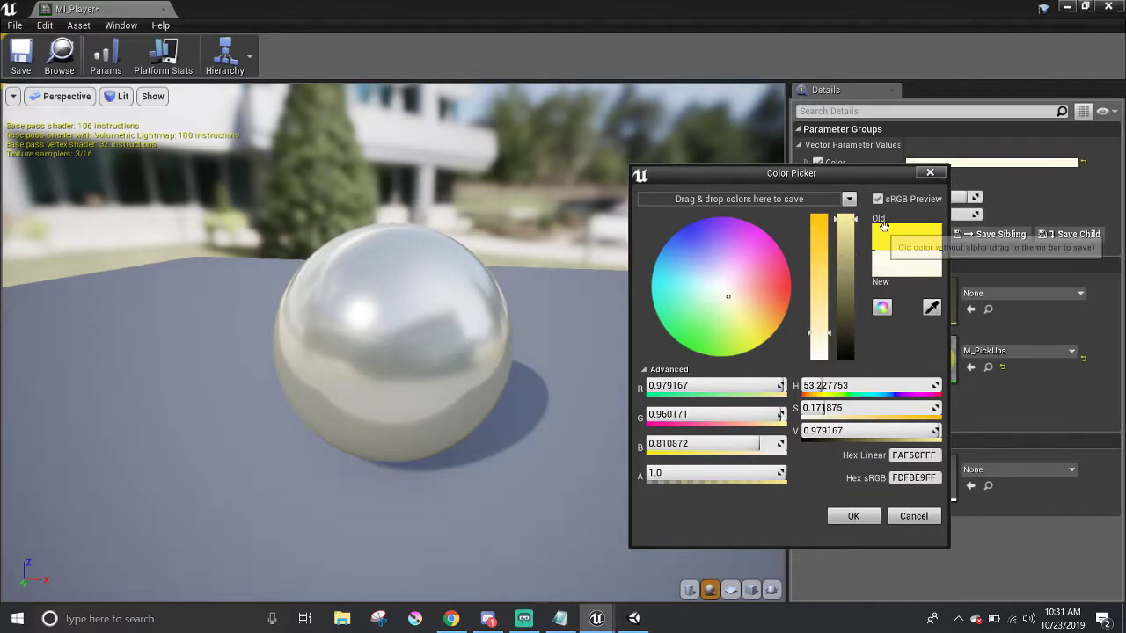
{"action": "left_click", "coordinate": [930, 172]}
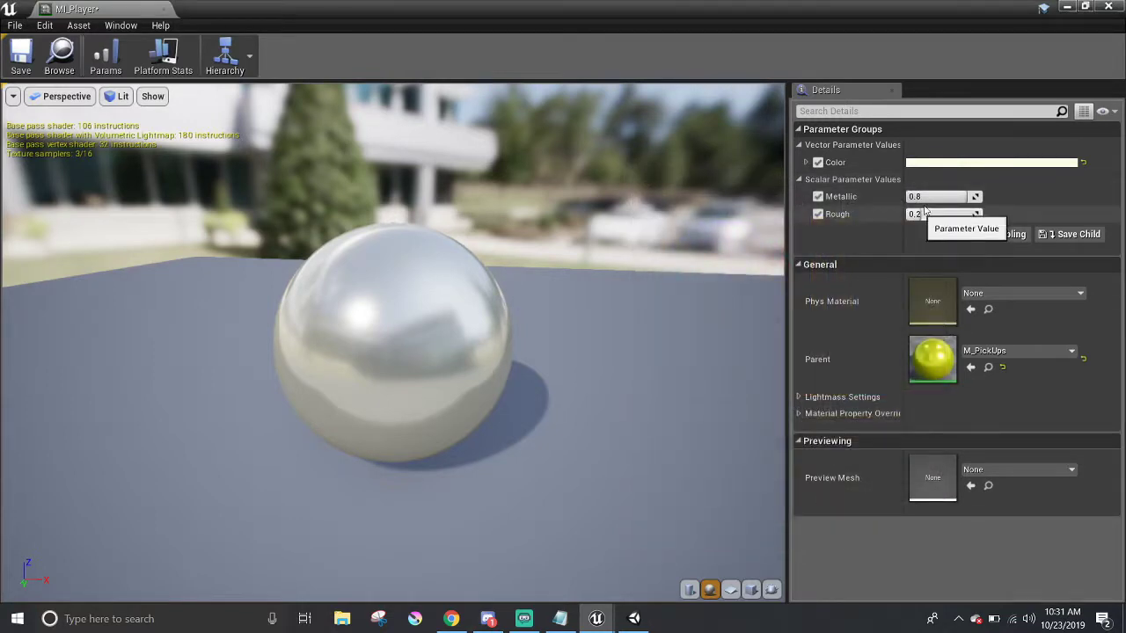
{"action": "left_click", "coordinate": [931, 196]}
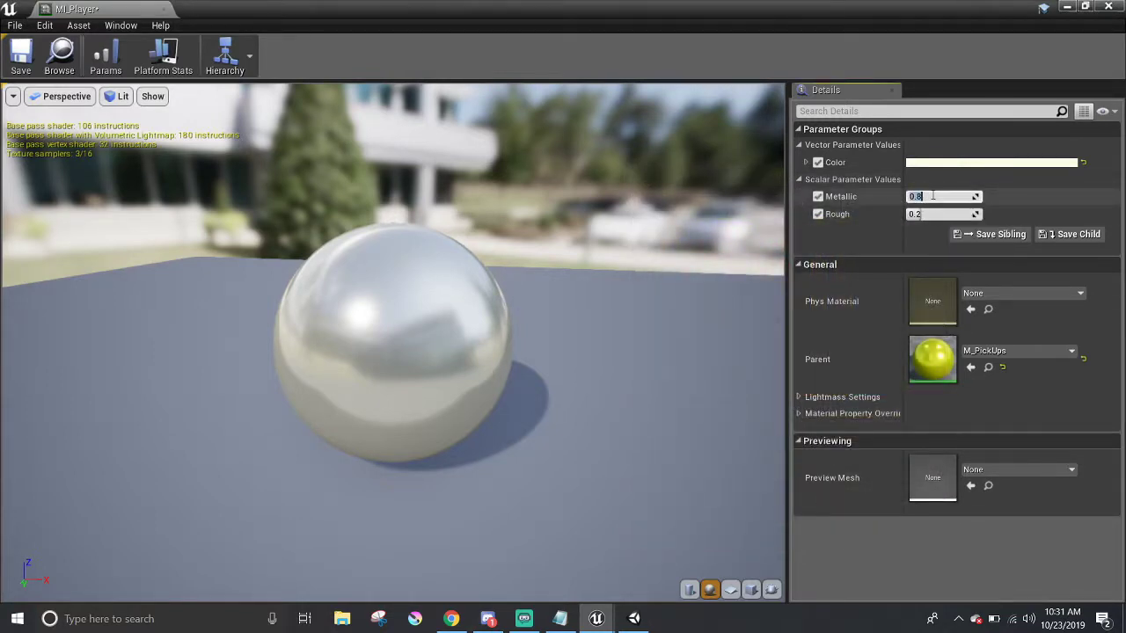
{"action": "key", "text": "BackSpace"}
{"action": "key", "text": "Return"}
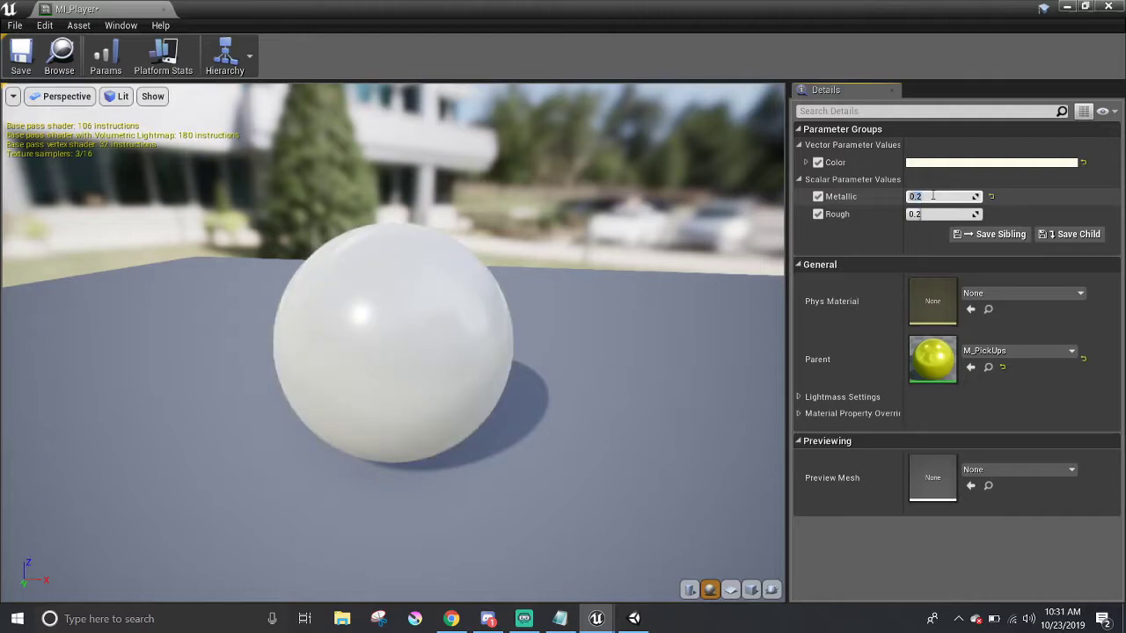
{"action": "left_click_drag", "start_coordinate": [752, 212], "coordinate": [640, 297]}
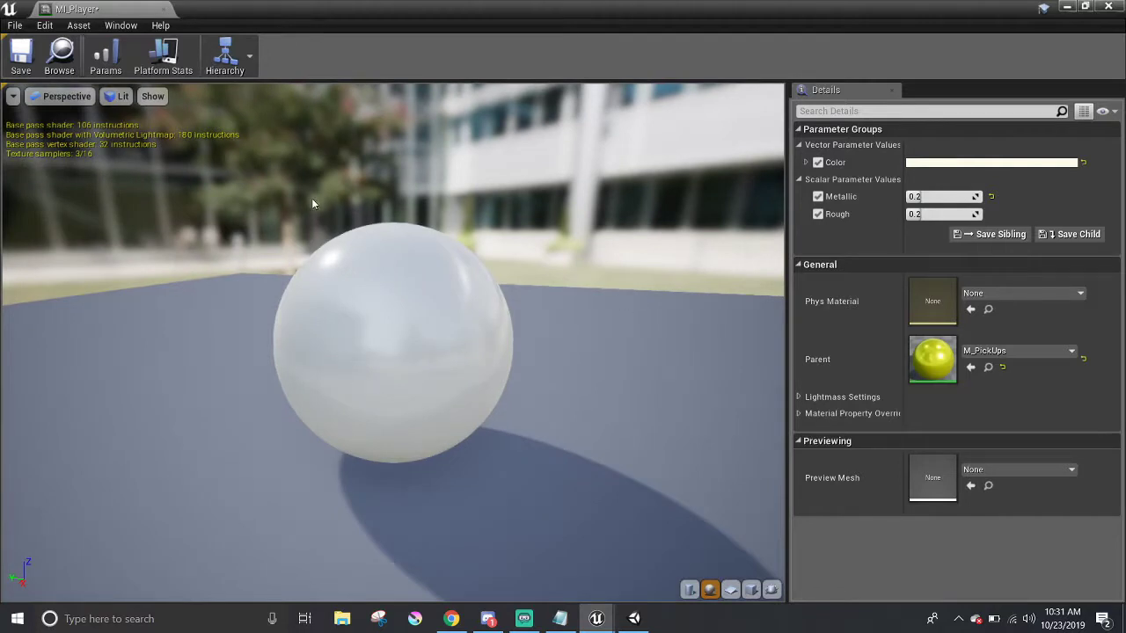
{"action": "left_click_drag", "start_coordinate": [395, 264], "coordinate": [545, 329]}
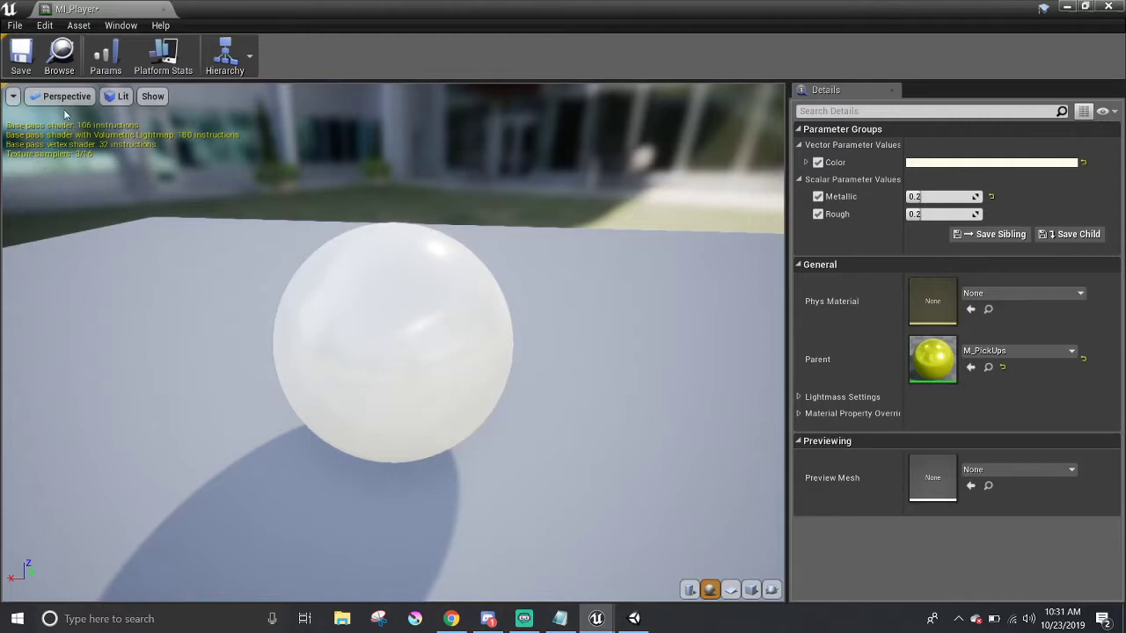
{"action": "left_click", "coordinate": [22, 64]}
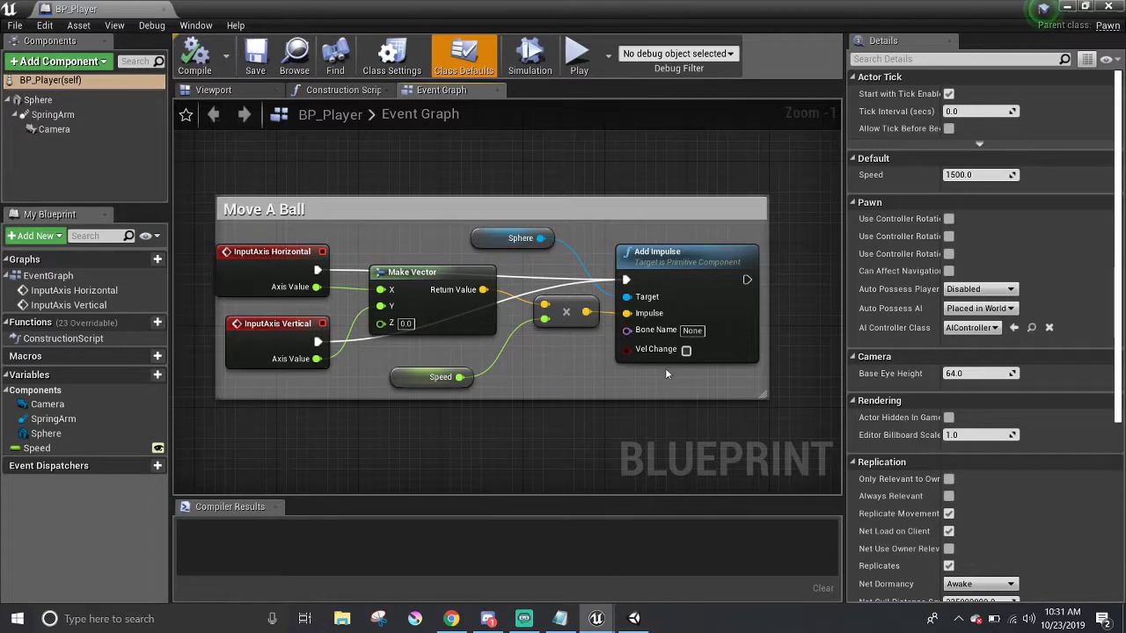
- Assign MI_Player to the Sphere component's Element 0 material, then compile and save BP_Player
{"action": "left_click", "coordinate": [40, 101]}
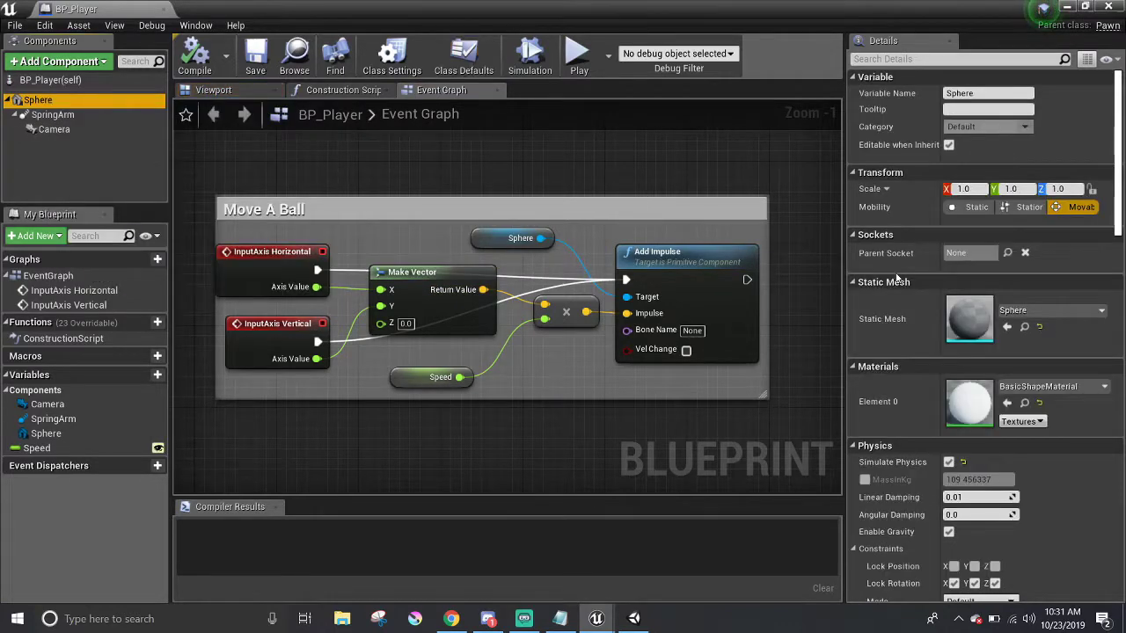
{"action": "left_click", "coordinate": [1038, 387]}
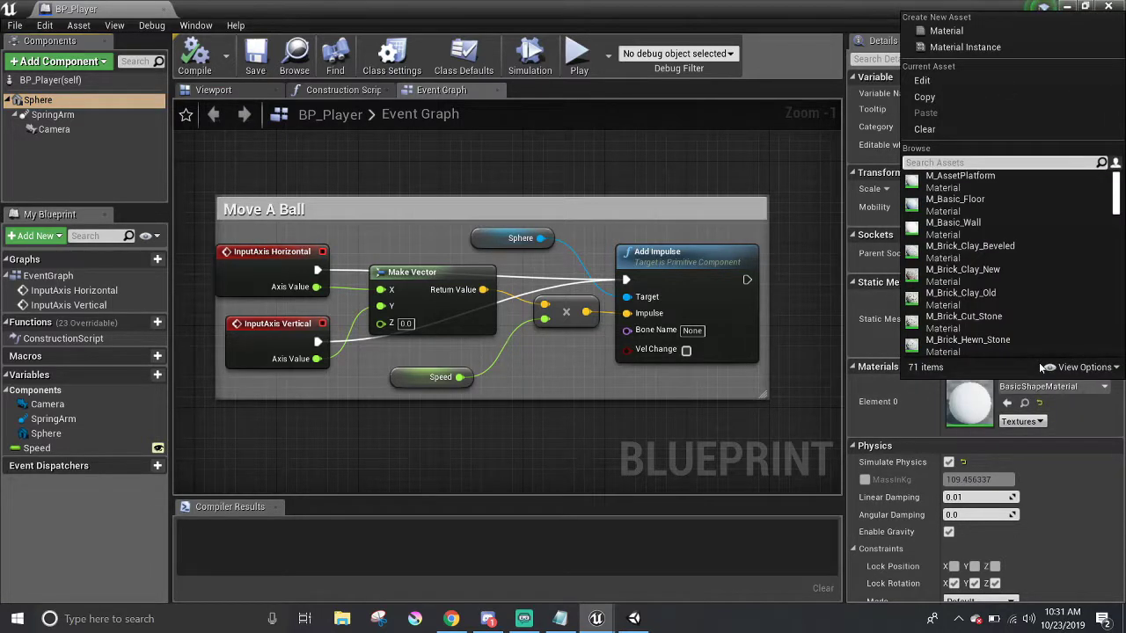
{"action": "type", "text": "M"}
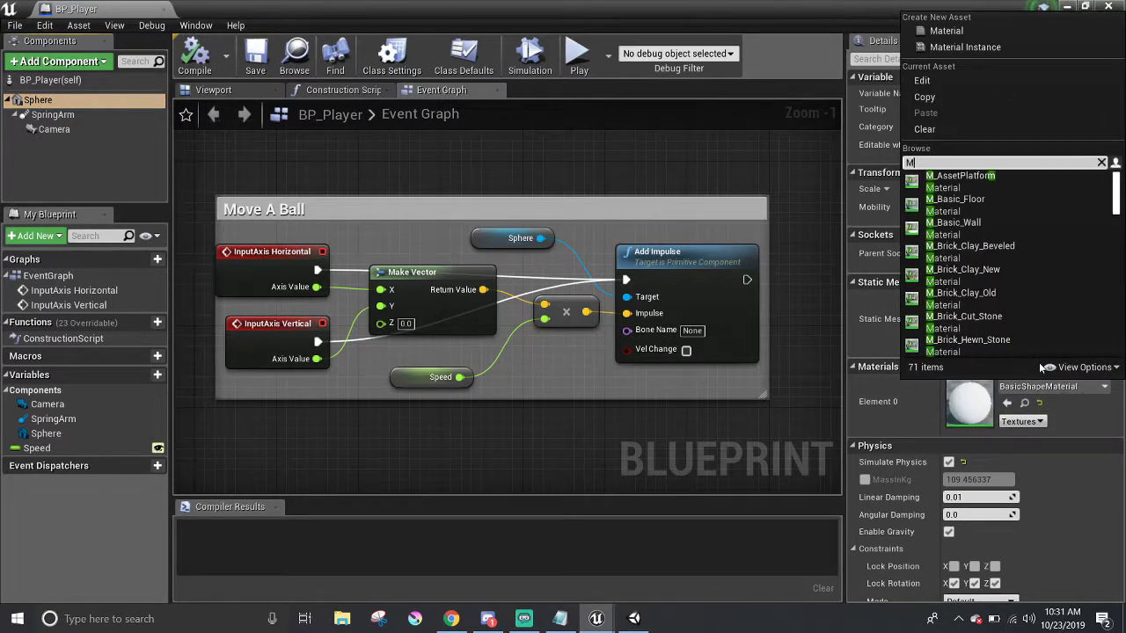
{"action": "type", "text": "L_"}
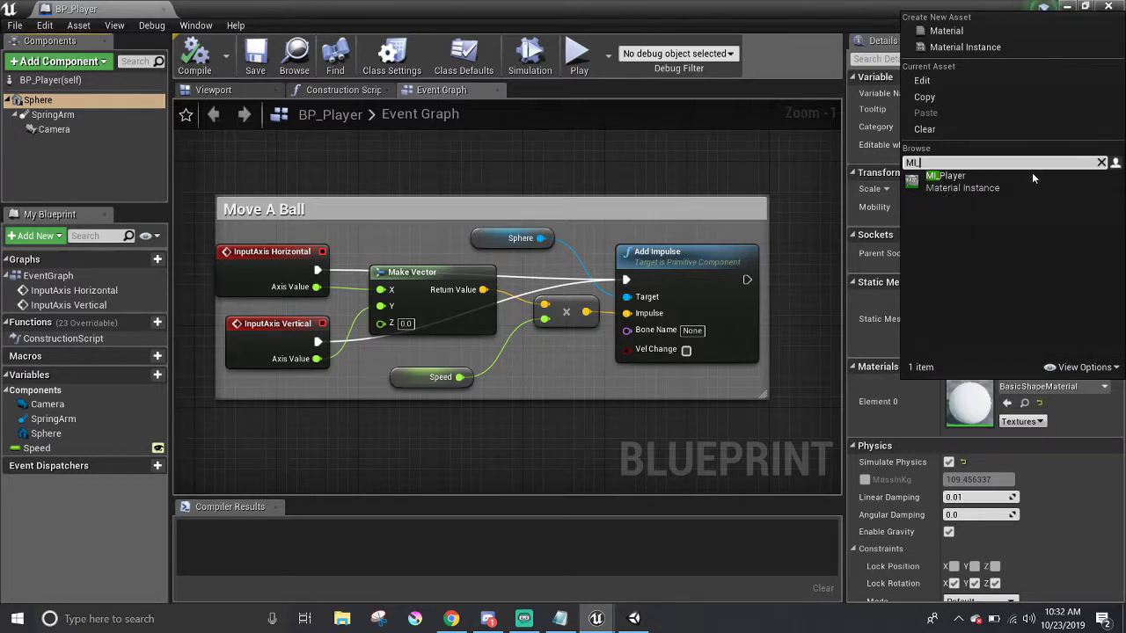
{"action": "left_click", "coordinate": [1032, 175]}
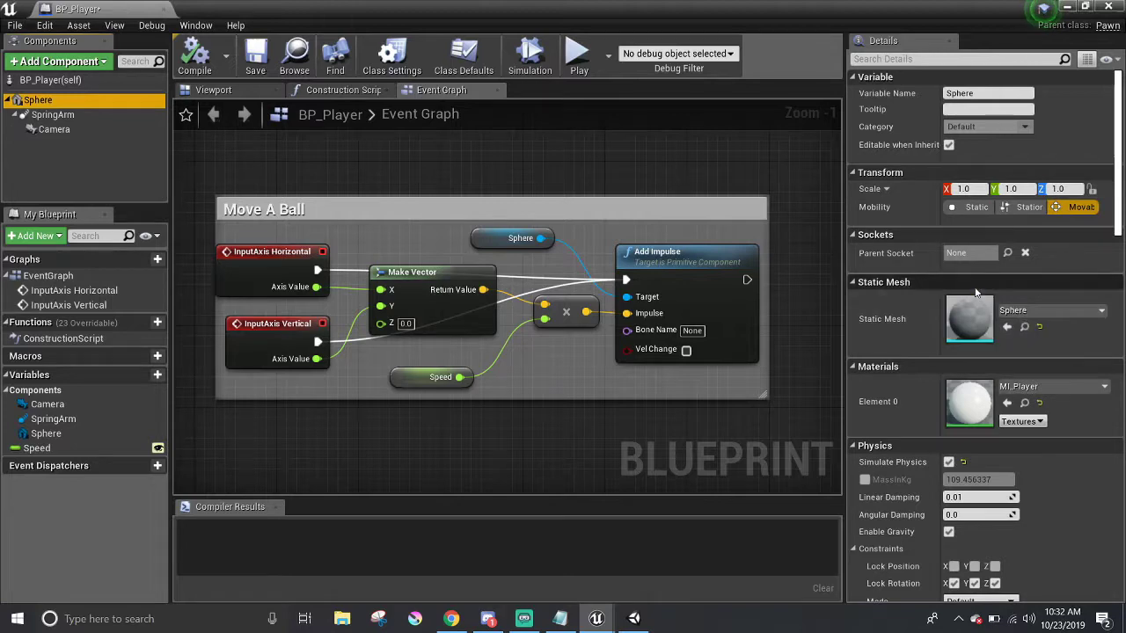
{"action": "left_click", "coordinate": [187, 58]}
{"action": "left_click", "coordinate": [255, 54]}
{"action": "key", "text": "alt+Tab"}
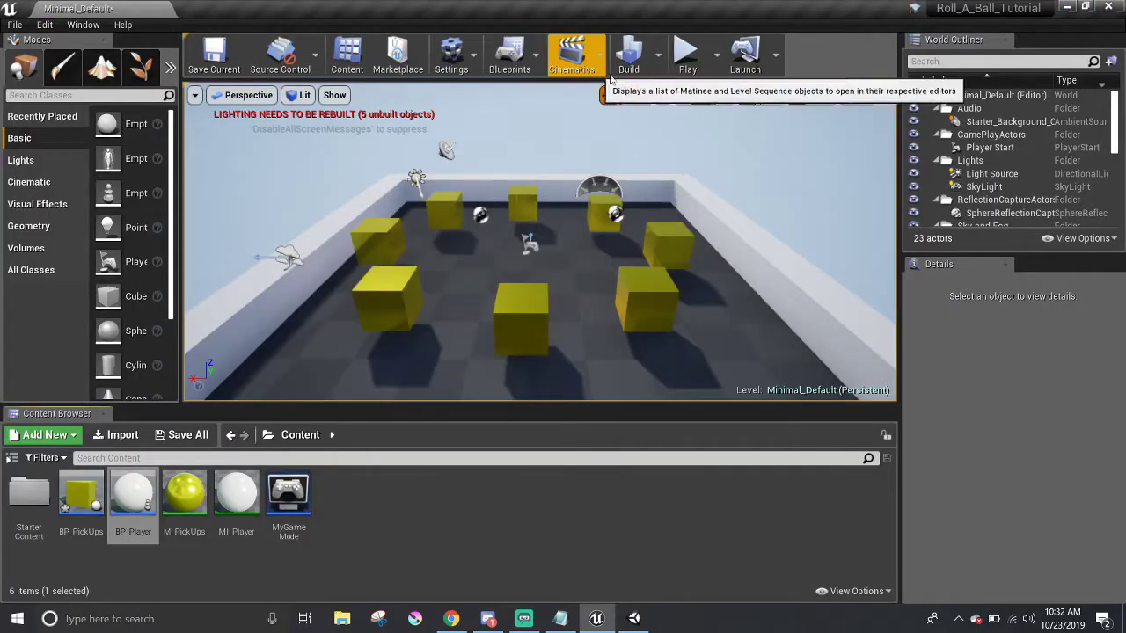
{"action": "left_click", "coordinate": [686, 55]}
{"action": "key", "text": "w"}
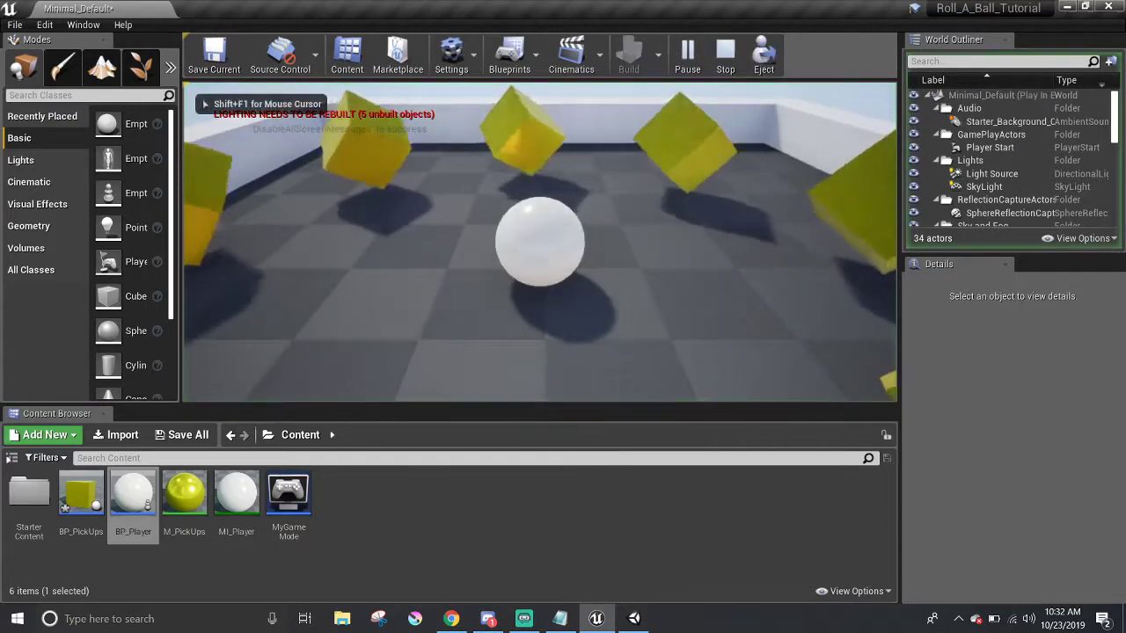
{"action": "key", "text": "a"}
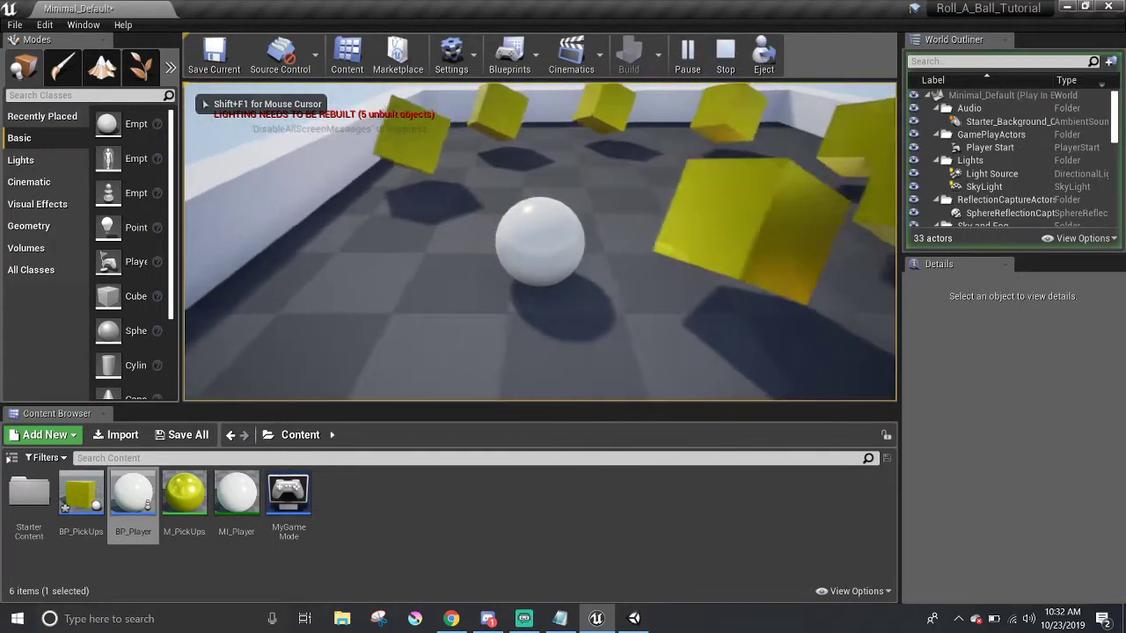
{"action": "key", "text": "d"}
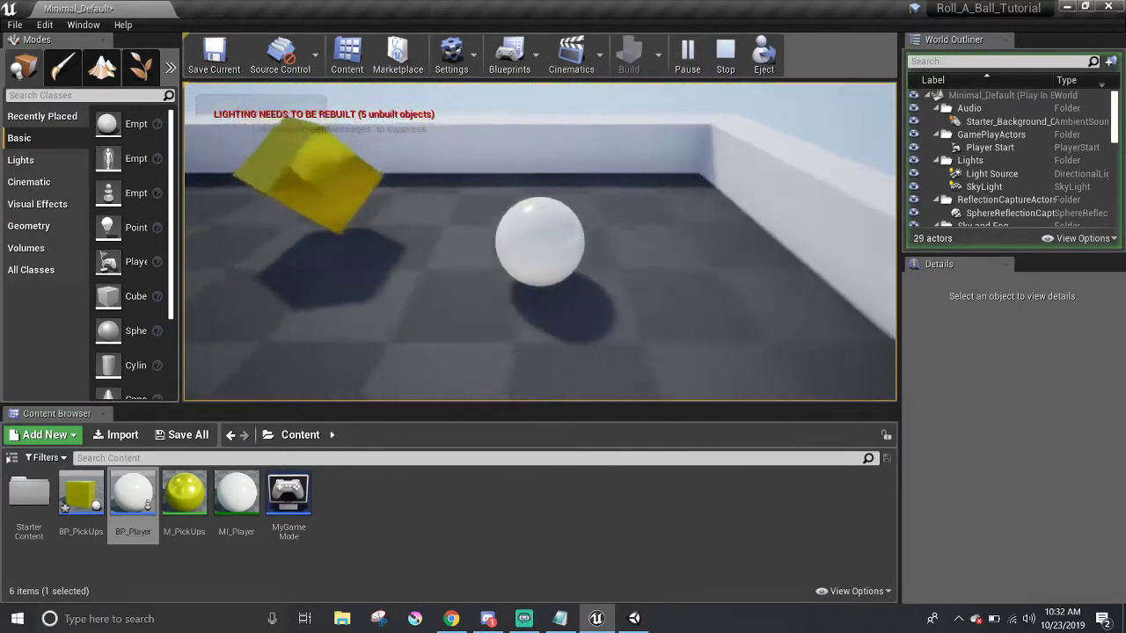
{"action": "key", "text": "Escape"}
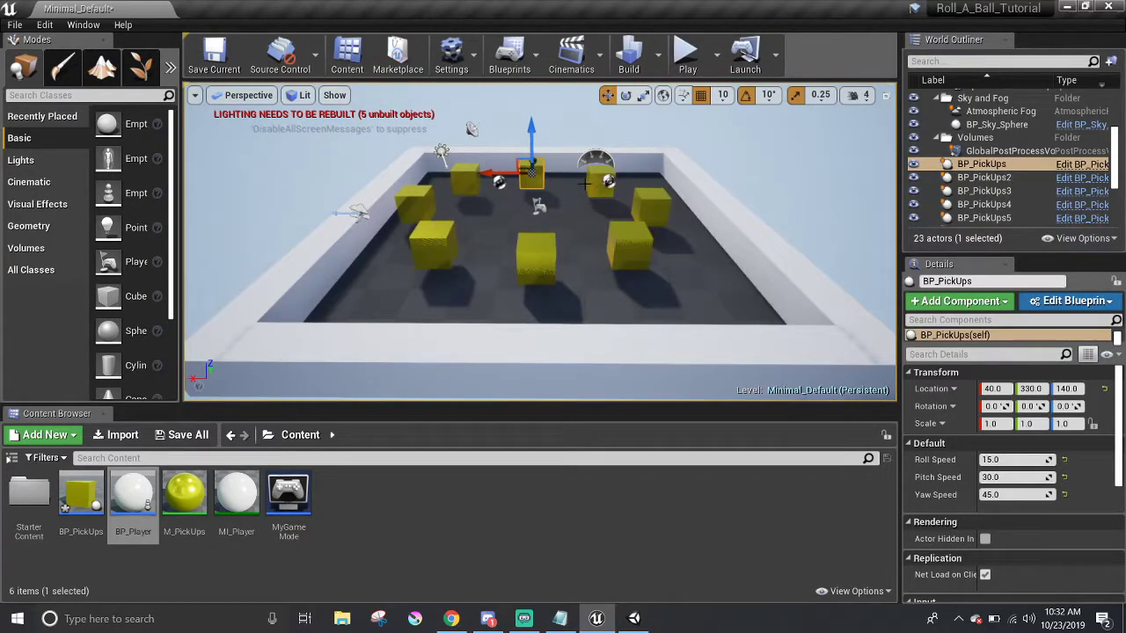
- Select the Cool Cube floor and try dropping the M_PickUps material onto the arena
{"action": "left_click", "coordinate": [484, 330]}
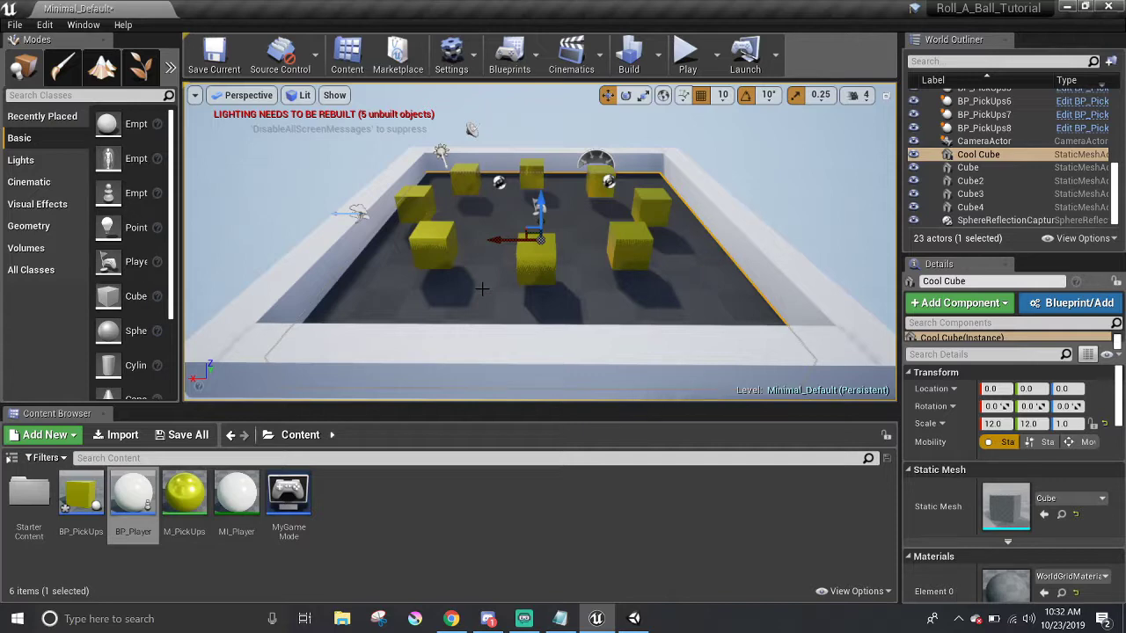
{"action": "left_click_drag", "start_coordinate": [184, 494], "coordinate": [233, 324]}
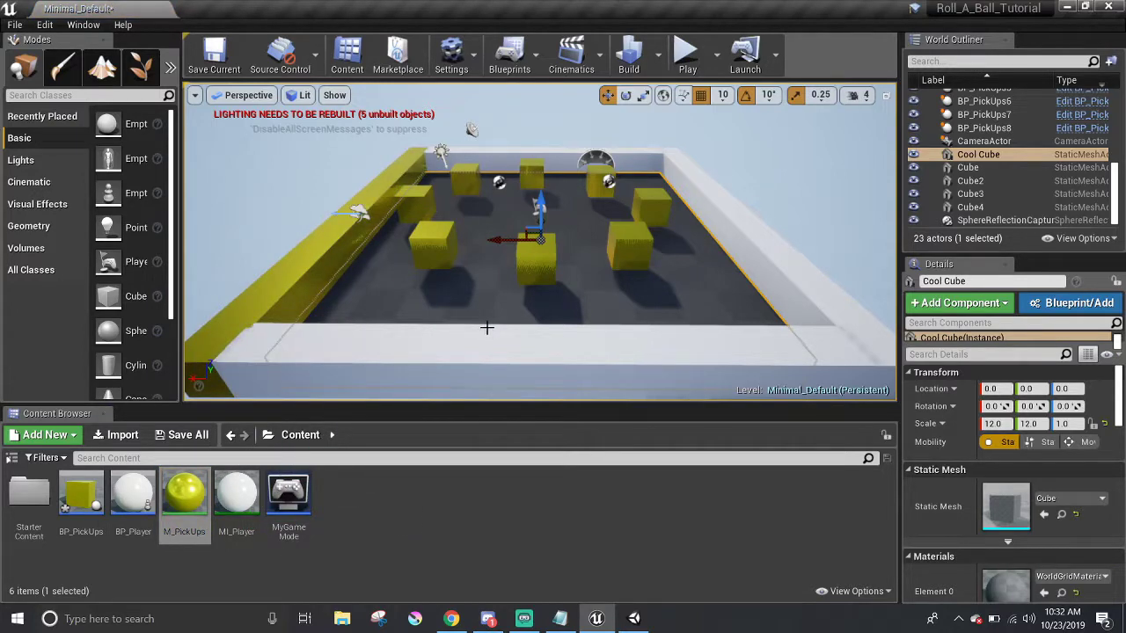
{"action": "scroll", "coordinate": [1056, 492], "scroll_direction": "down", "scroll_amount": 2}
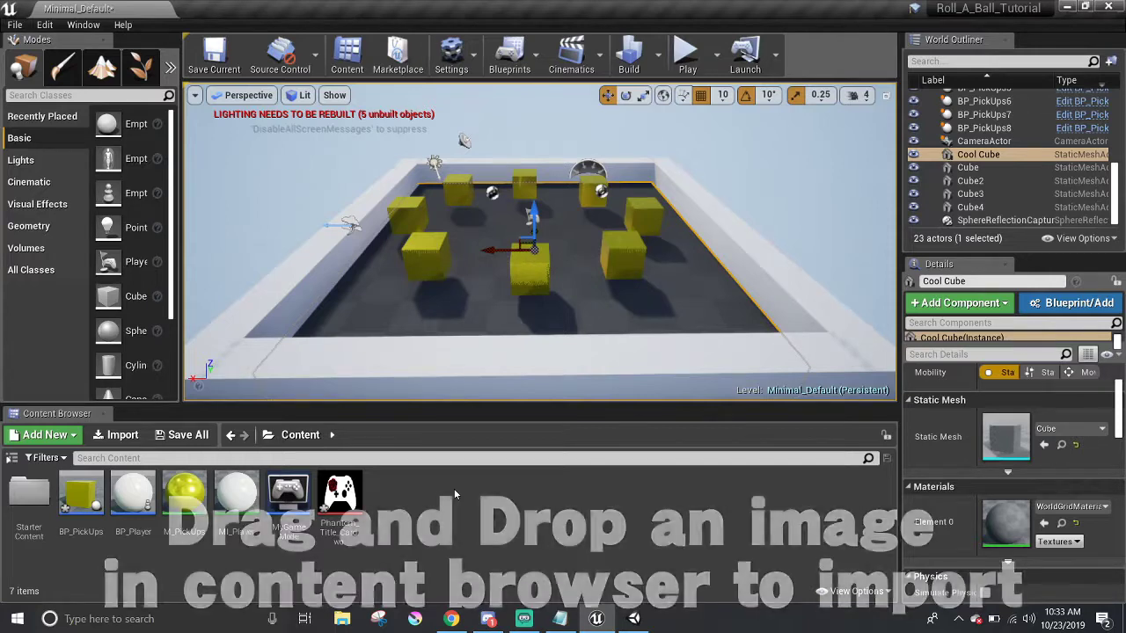
- Create a material named Mytexture in the Content Browser and open it in the material editor
{"action": "mouse_move", "coordinate": [339, 492]}
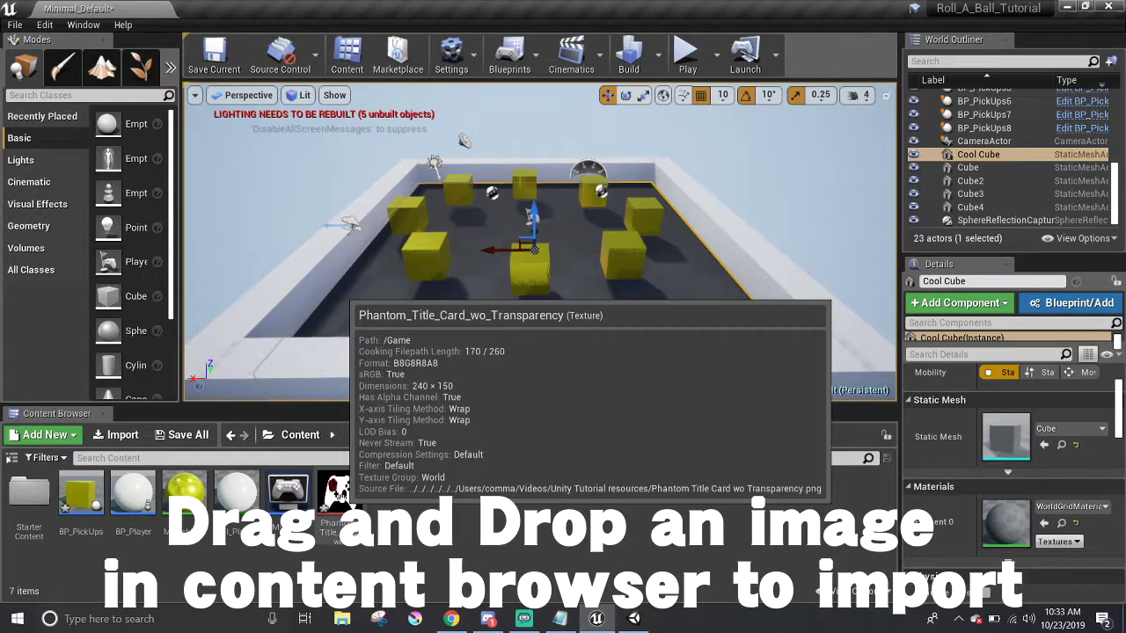
{"action": "right_click", "coordinate": [426, 507]}
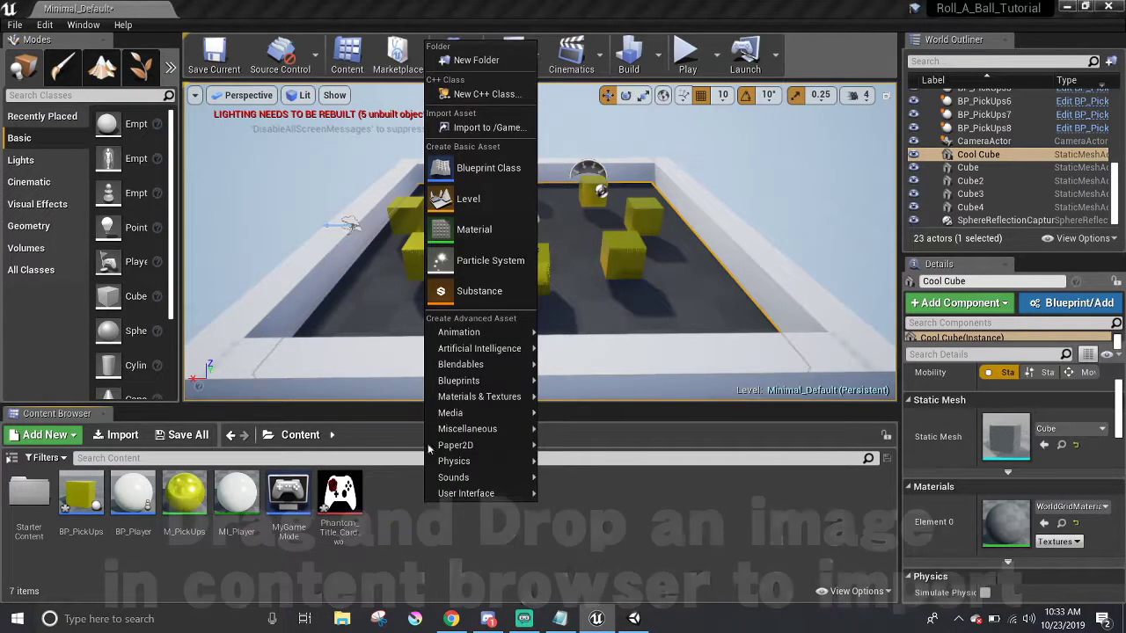
{"action": "left_click", "coordinate": [467, 229]}
{"action": "type", "text": "Mytexture"}
{"action": "key", "text": "Return"}
{"action": "double_click", "coordinate": [341, 497]}
- Add a Texture Sample node and wire its RGB output into Base Color
{"action": "right_click", "coordinate": [540, 290]}
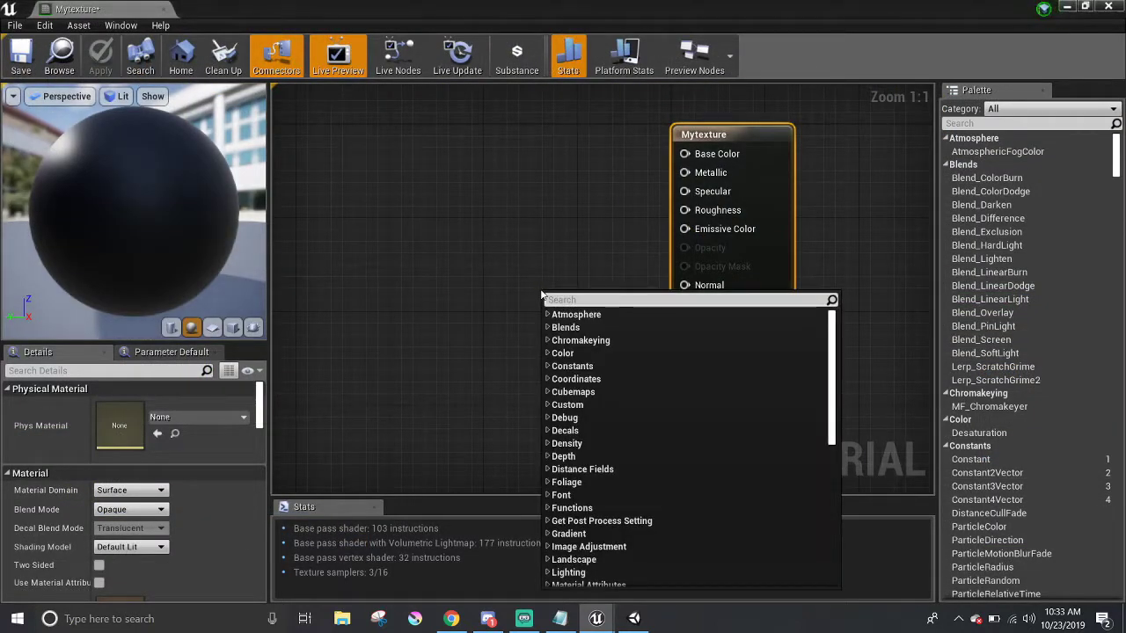
{"action": "type", "text": "Texture"}
{"action": "key", "text": "Return"}
{"action": "left_click_drag", "start_coordinate": [582, 300], "coordinate": [684, 153]}
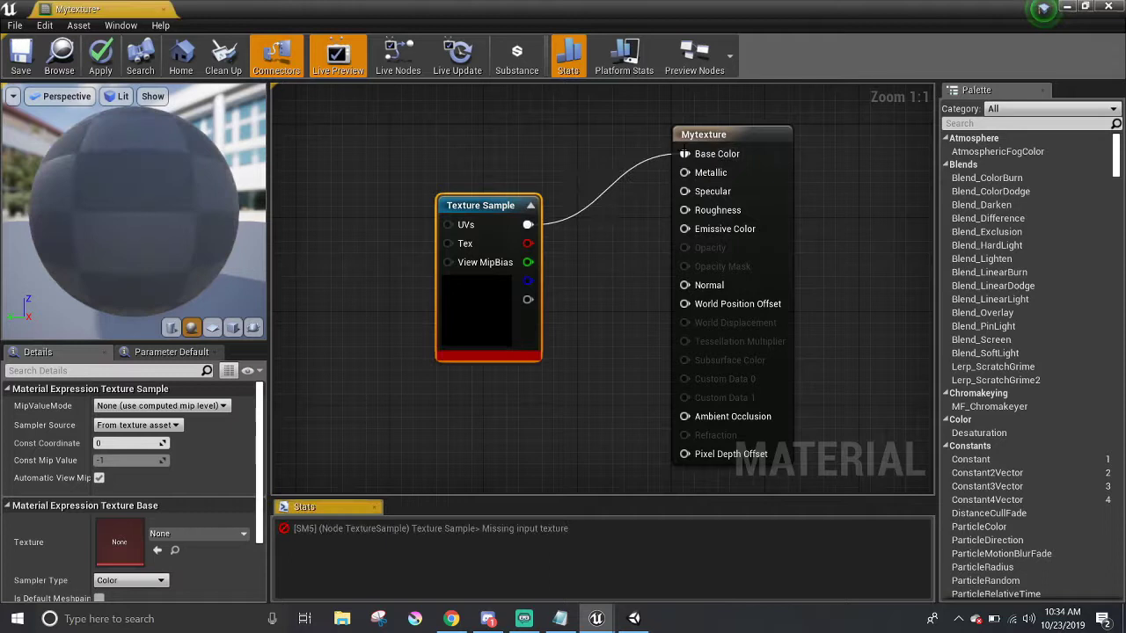
- Set the texture to Phantom_Title_Card_wo_Transparency and preview the material on a flat plane
{"action": "left_click", "coordinate": [186, 539]}
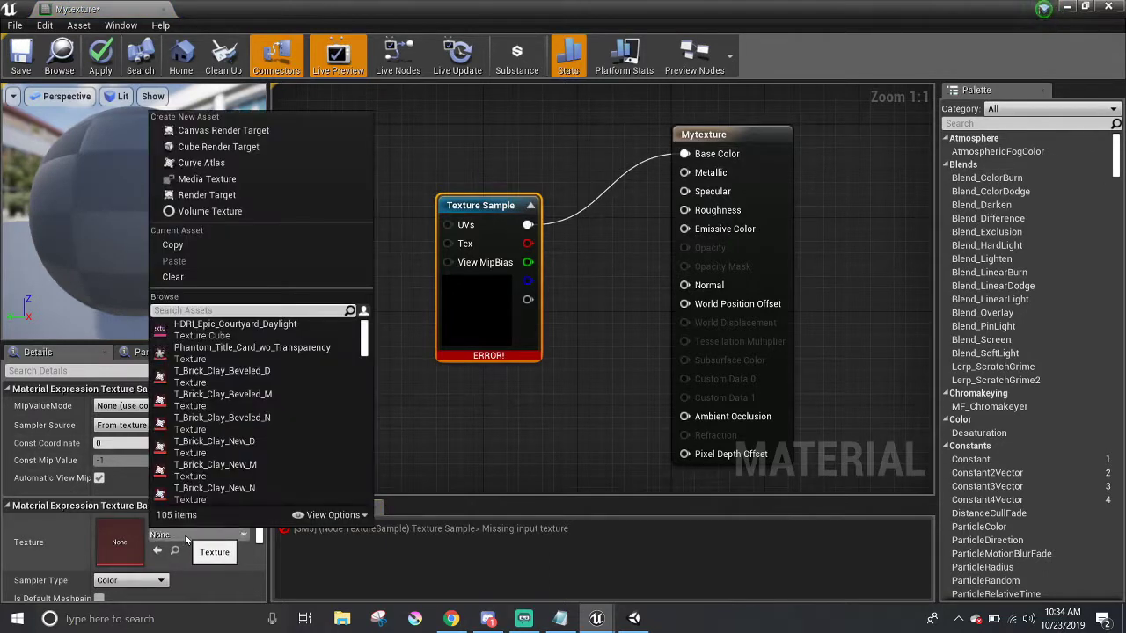
{"action": "left_click", "coordinate": [213, 350]}
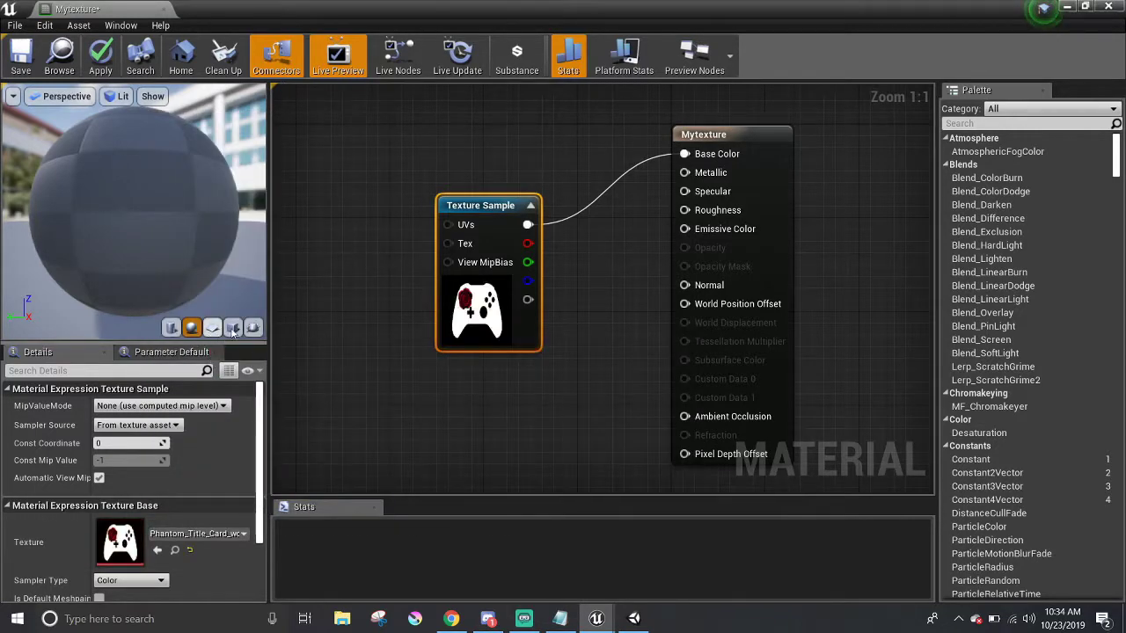
{"action": "left_click", "coordinate": [233, 328]}
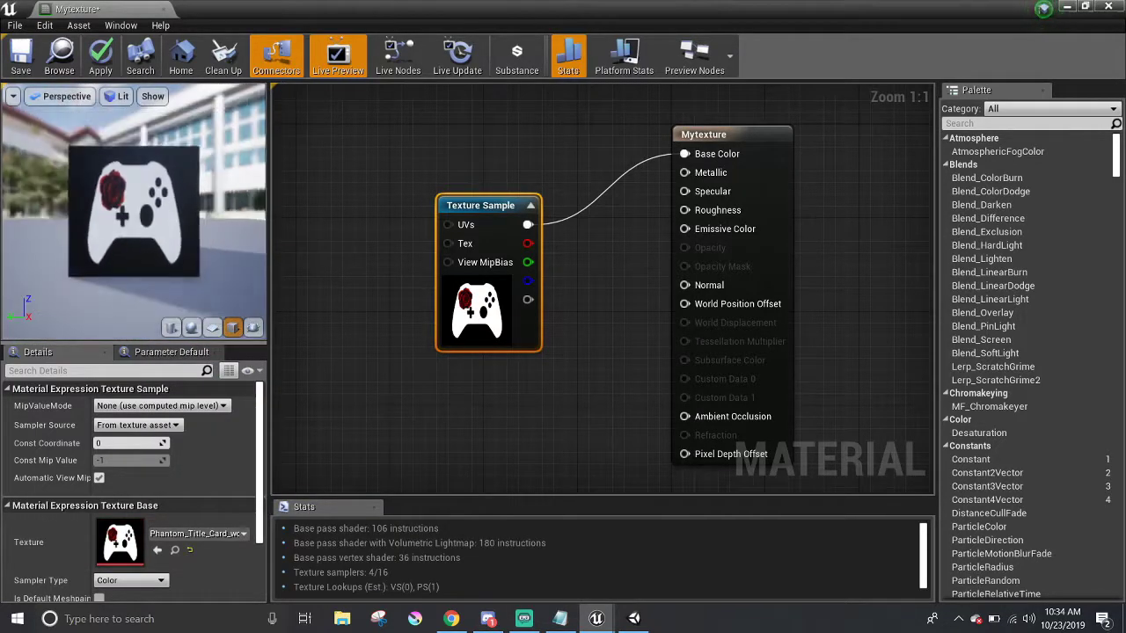
{"action": "left_click_drag", "start_coordinate": [132, 211], "coordinate": [227, 171]}
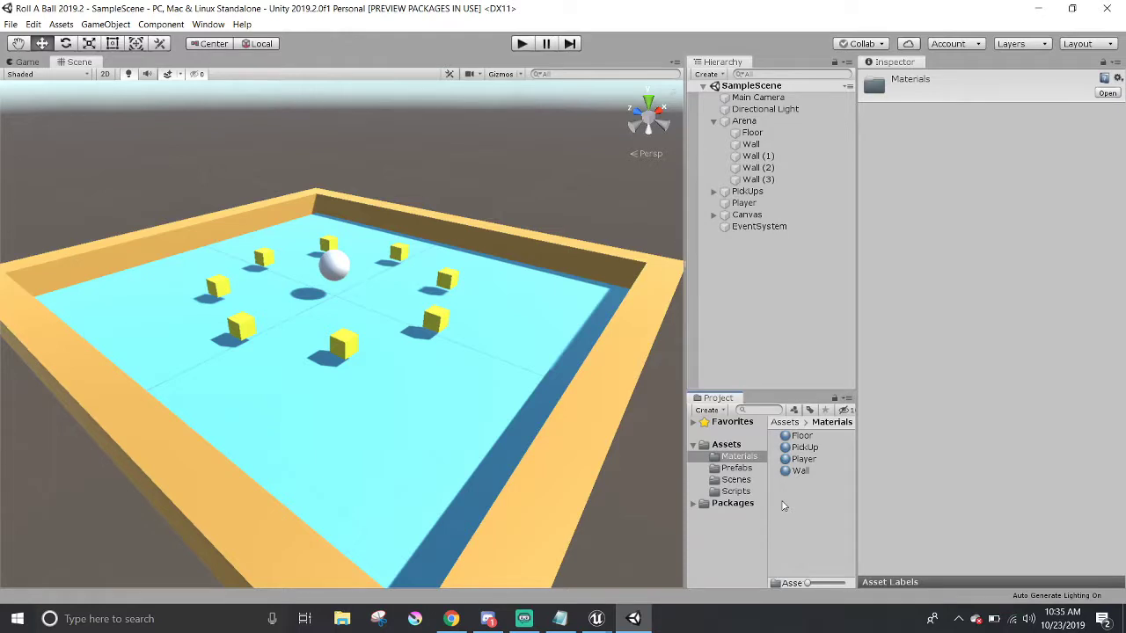
- Select the Wall material in Assets > Materials to show its Standard shader settings
{"action": "right_click", "coordinate": [783, 506]}
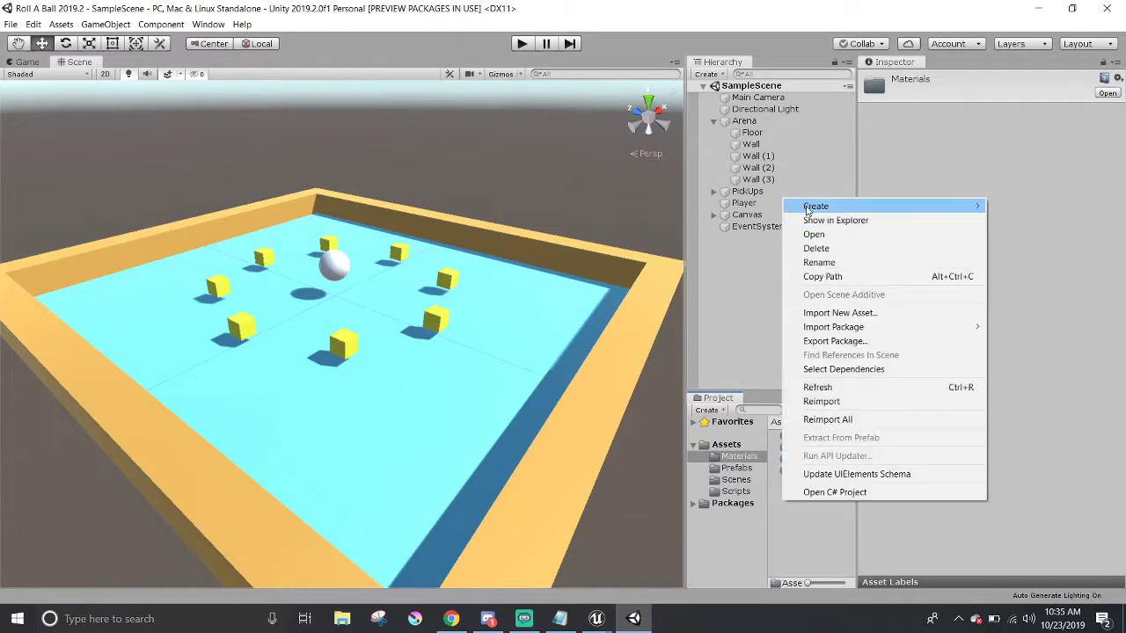
{"action": "mouse_move", "coordinate": [808, 209]}
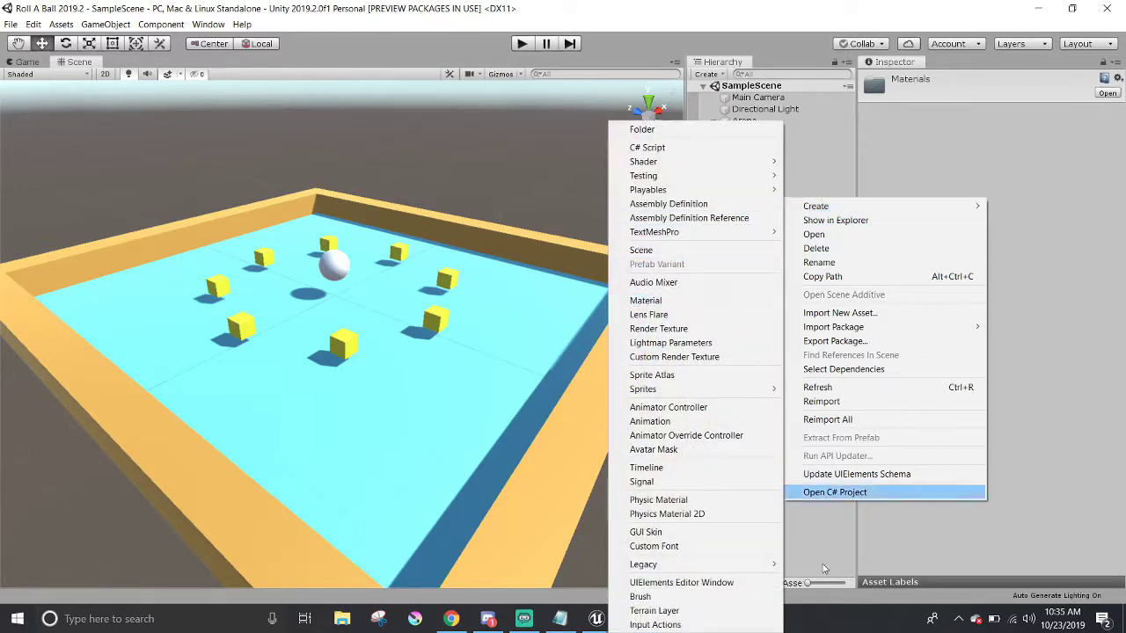
{"action": "left_click", "coordinate": [817, 537]}
{"action": "left_click", "coordinate": [799, 471]}
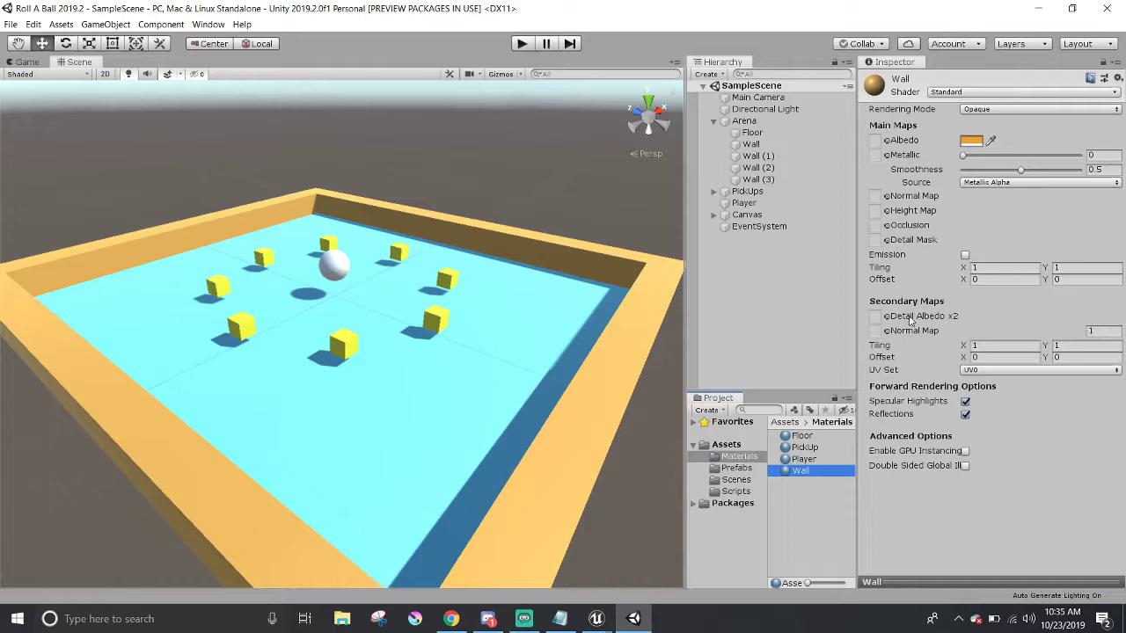
- Change the Wall material's Albedo colour to the slightly darker orange DE9A32
{"action": "left_click", "coordinate": [972, 141]}
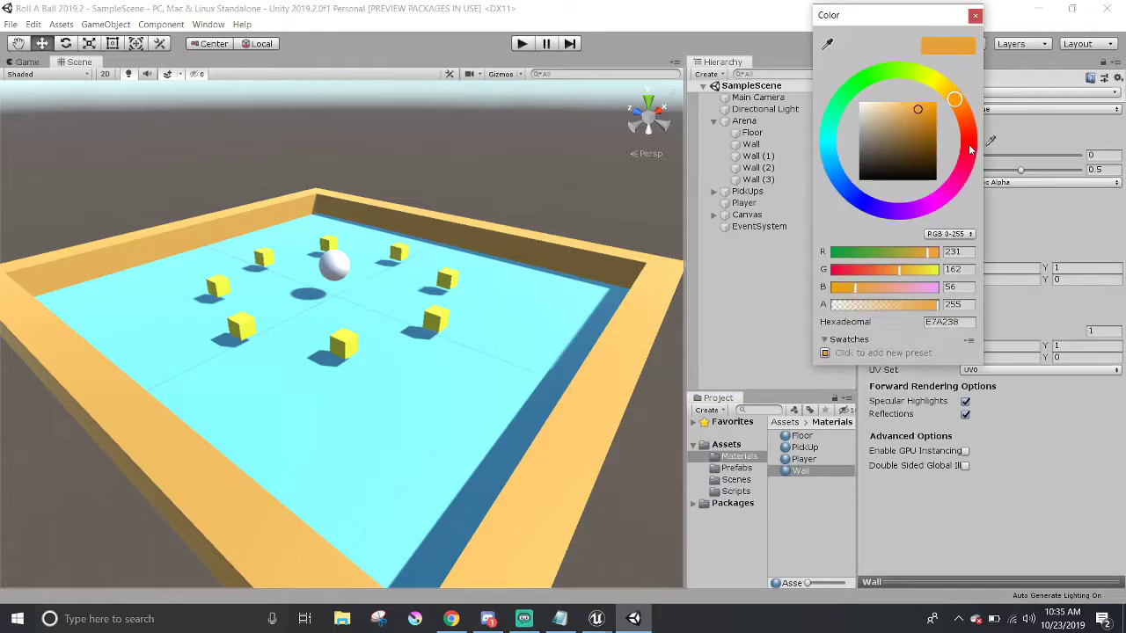
{"action": "key", "text": "Escape"}
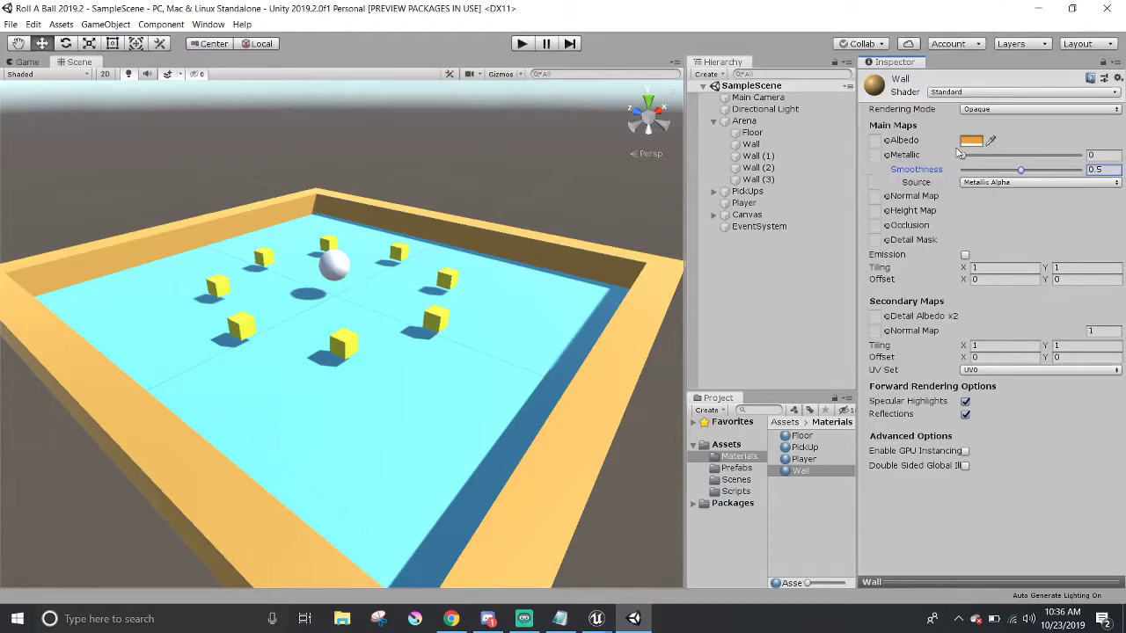
{"action": "left_click", "coordinate": [970, 142]}
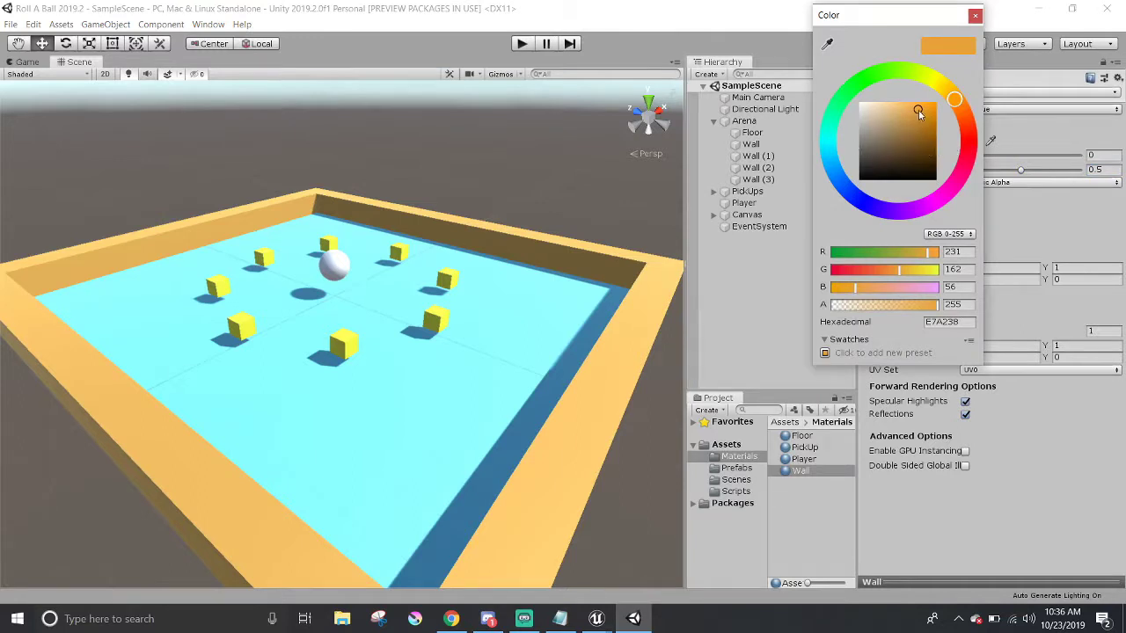
{"action": "left_click_drag", "start_coordinate": [919, 115], "coordinate": [923, 116]}
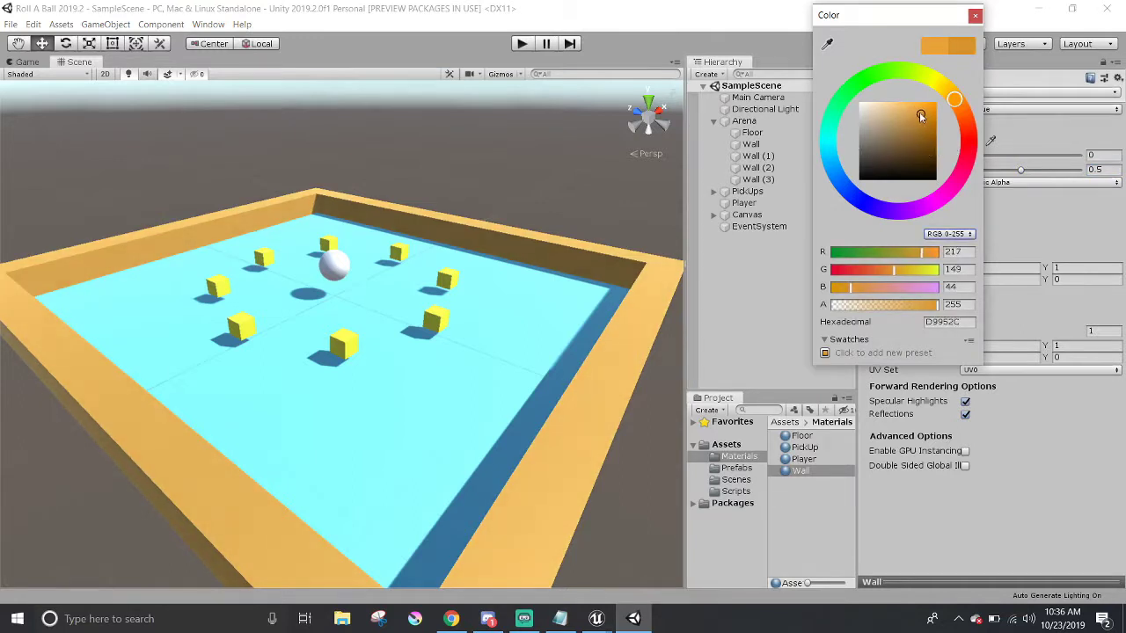
{"action": "left_click", "coordinate": [976, 16]}
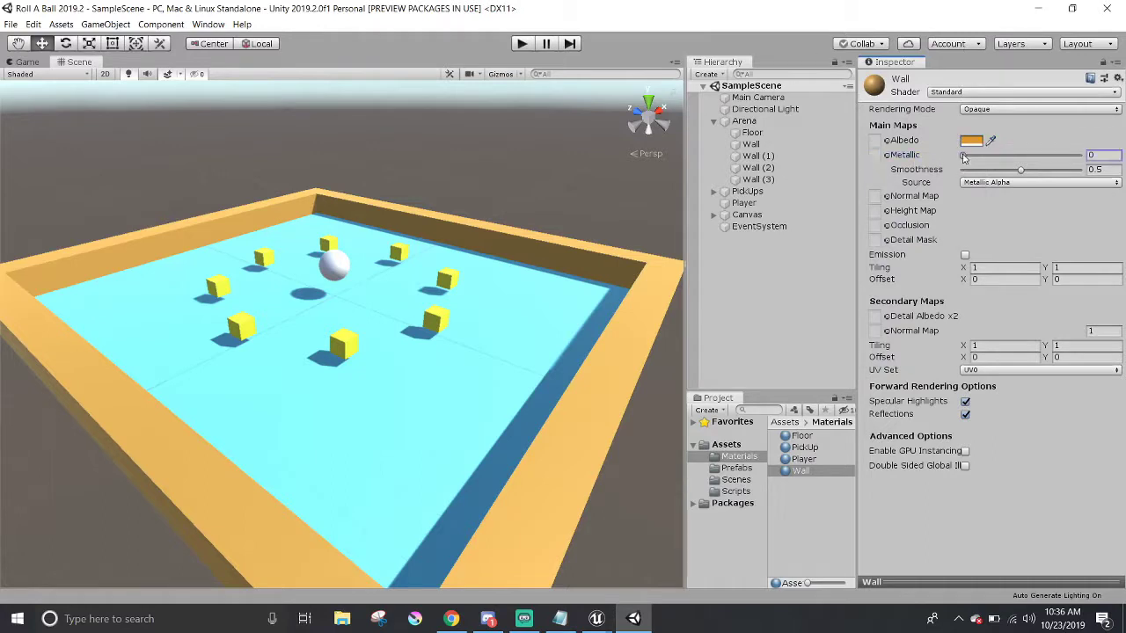
- Keep Metallic at 0 and set Smoothness to 0.402. Point out the Albedo, Height, Occlusion and Normal map slots
{"action": "mouse_move", "coordinate": [964, 157]}
{"action": "left_mouse_down"}
{"action": "mouse_move", "coordinate": [1007, 157]}
{"action": "mouse_move", "coordinate": [954, 163]}
{"action": "left_mouse_up"}
{"action": "left_click_drag", "start_coordinate": [1018, 173], "coordinate": [1010, 171]}
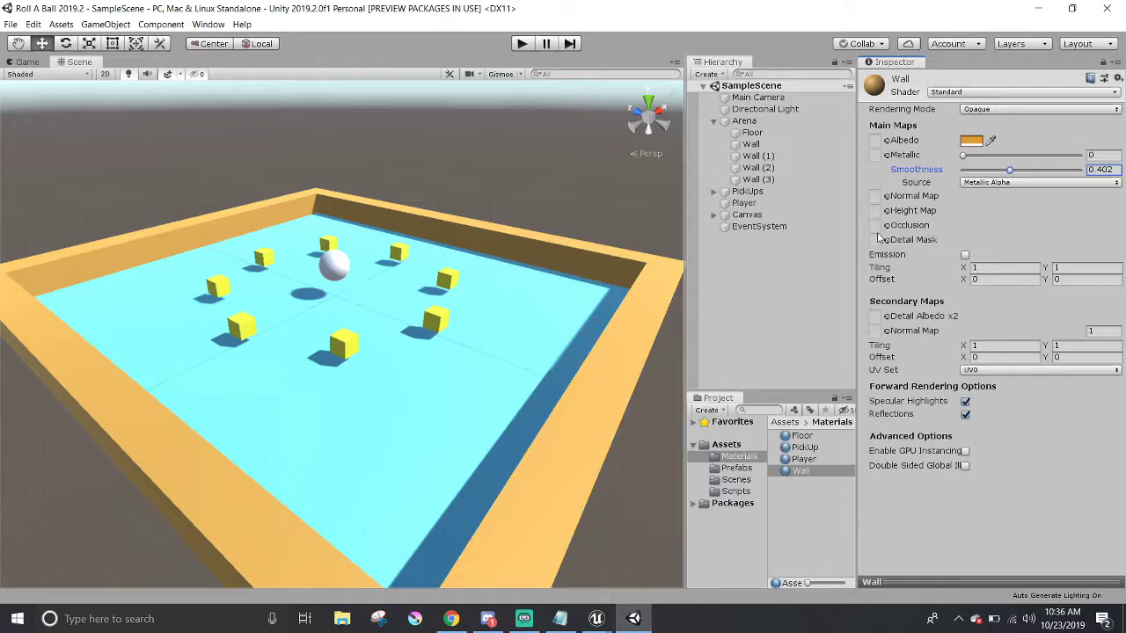
{"action": "left_click", "coordinate": [874, 140]}
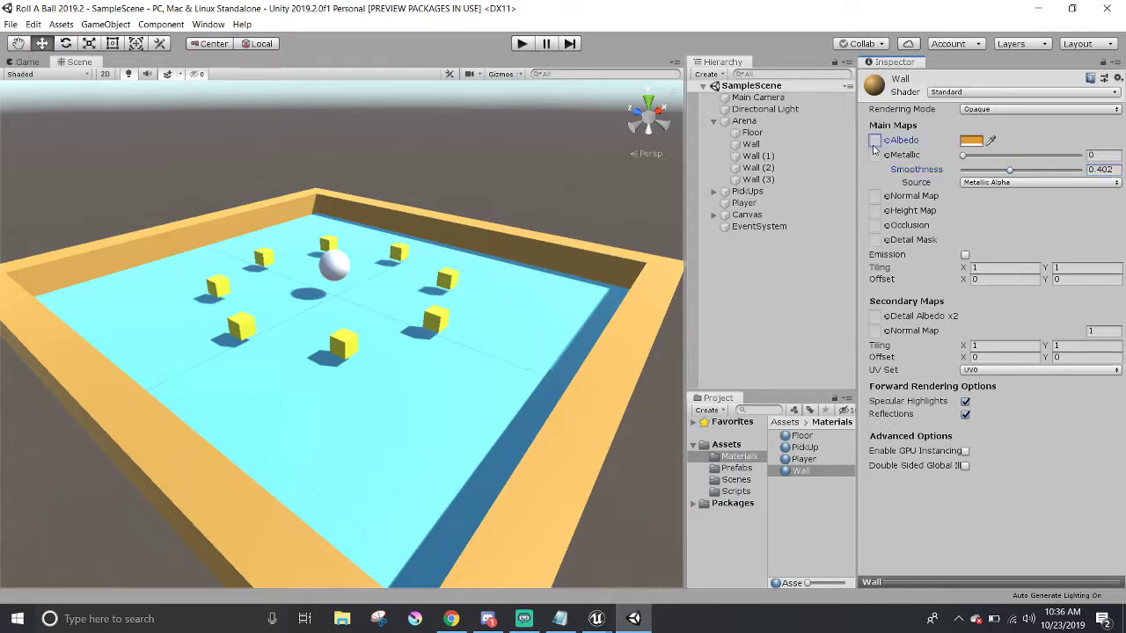
{"action": "left_click", "coordinate": [878, 213]}
{"action": "left_click", "coordinate": [878, 226]}
{"action": "left_click", "coordinate": [878, 213]}
{"action": "left_click", "coordinate": [875, 195]}
{"action": "left_click", "coordinate": [1000, 93]}
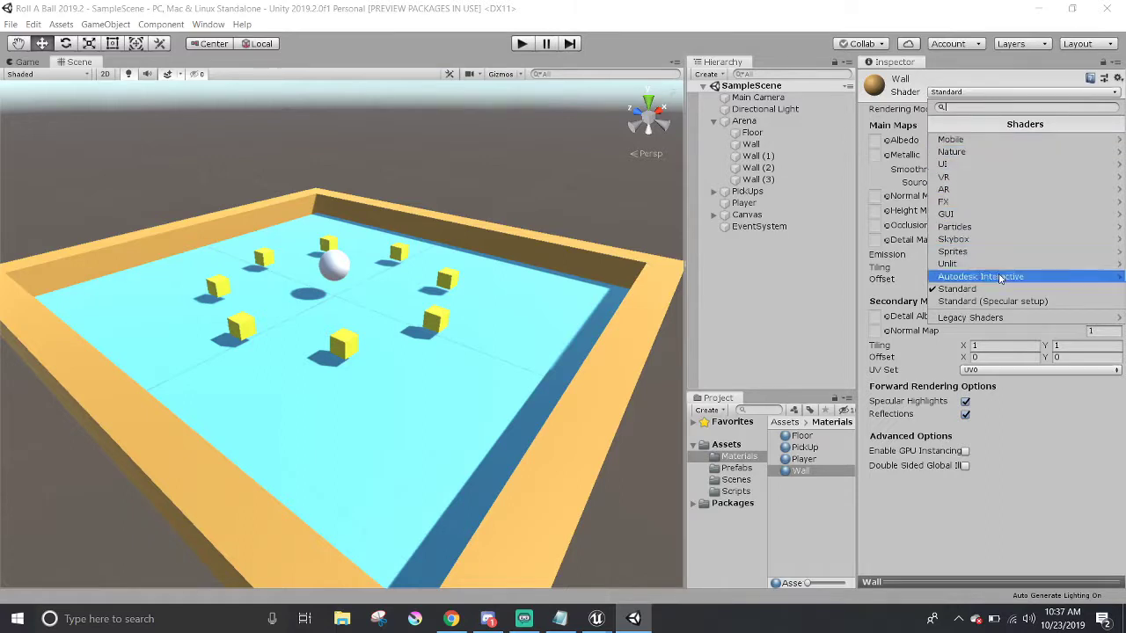
- Switch the Wall material to the Unlit/Color shader and set its Main Color to magenta B7227C
{"action": "left_click", "coordinate": [976, 263]}
{"action": "left_click", "coordinate": [952, 139]}
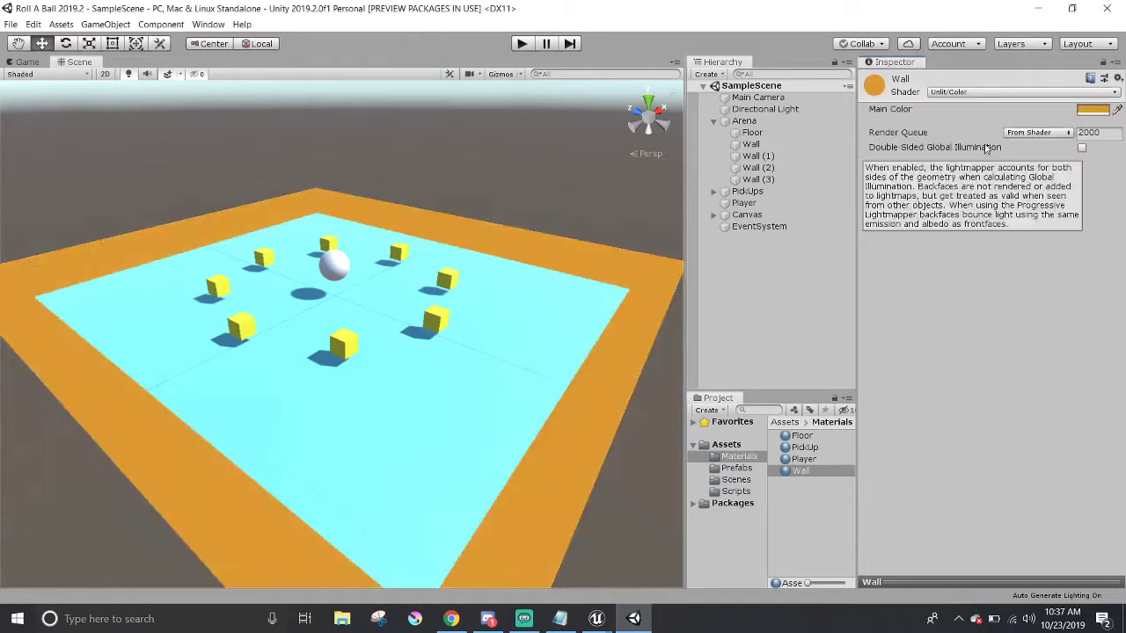
{"action": "left_click", "coordinate": [1093, 111]}
{"action": "left_click", "coordinate": [921, 130]}
{"action": "mouse_move", "coordinate": [922, 126]}
{"action": "left_mouse_down"}
{"action": "mouse_move", "coordinate": [906, 154]}
{"action": "mouse_move", "coordinate": [896, 121]}
{"action": "mouse_move", "coordinate": [922, 123]}
{"action": "left_mouse_up"}
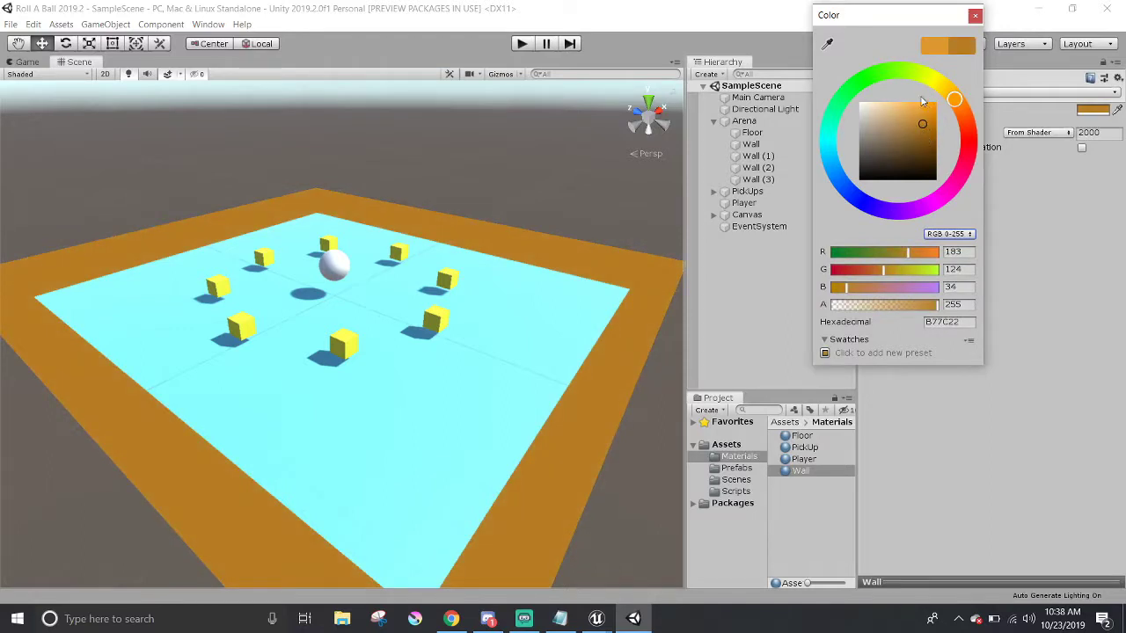
{"action": "mouse_move", "coordinate": [917, 76]}
{"action": "left_mouse_down"}
{"action": "mouse_move", "coordinate": [968, 123]}
{"action": "mouse_move", "coordinate": [930, 204]}
{"action": "left_mouse_up"}
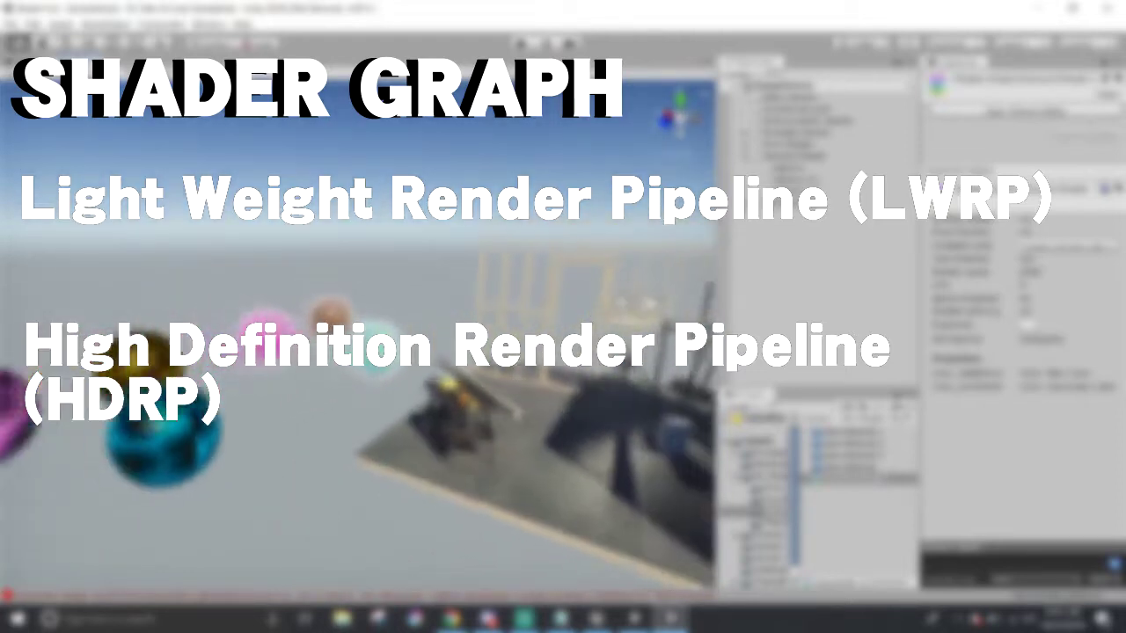
- Orbit the scene camera around the three spheres, then open Second Shader in Shader Graph
{"action": "right_click_drag", "start_coordinate": [587, 367], "coordinate": [763, 387]}
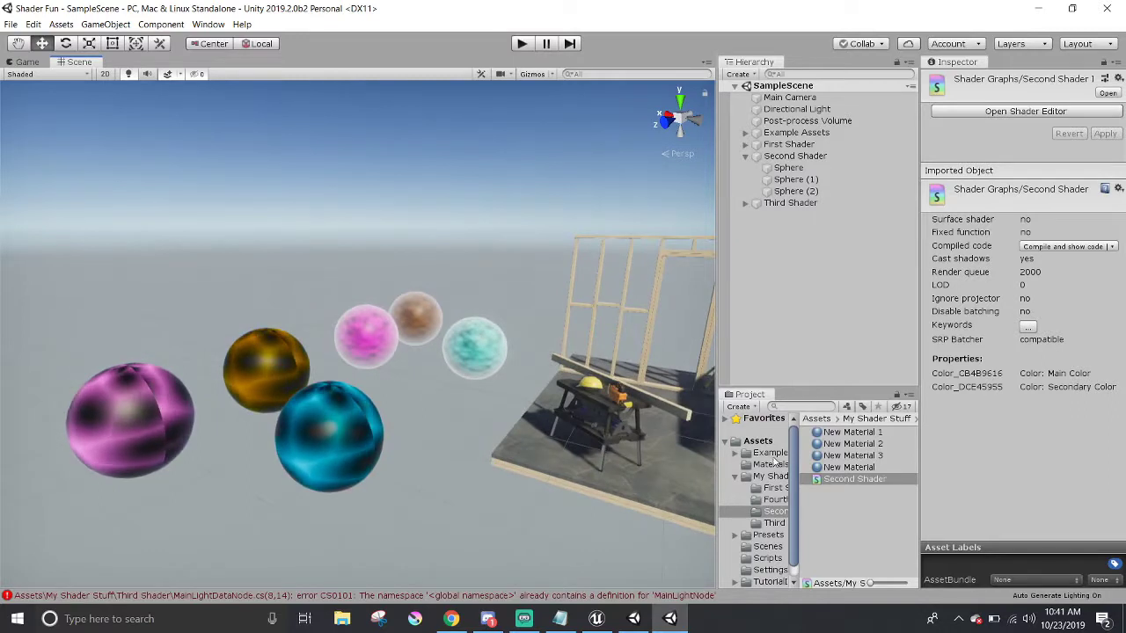
{"action": "double_click", "coordinate": [842, 480]}
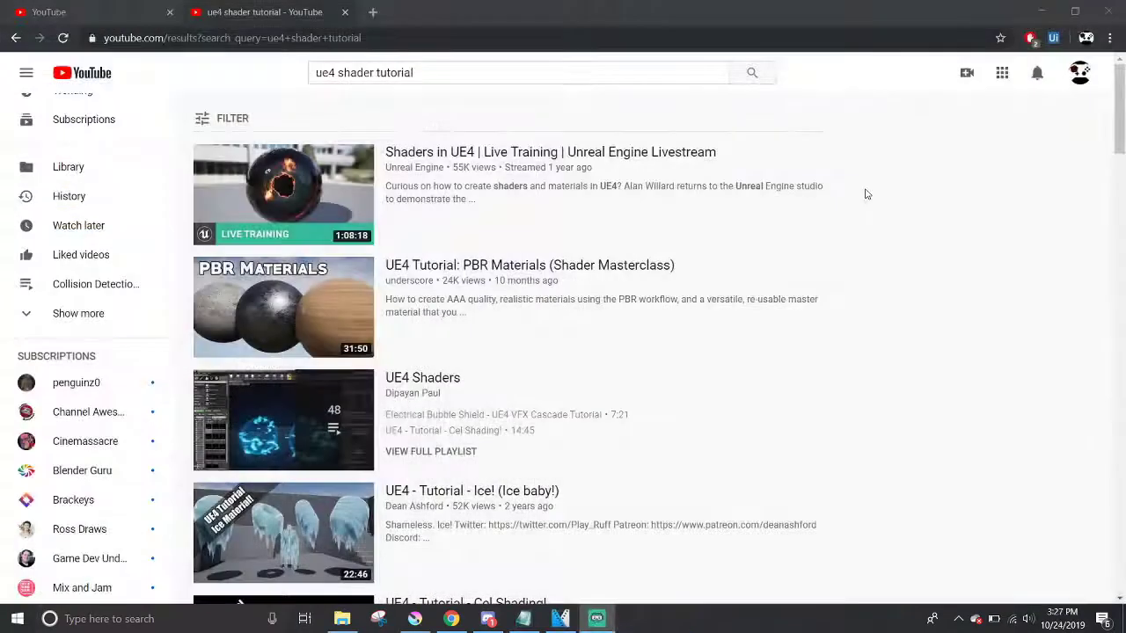
{"action": "scroll", "coordinate": [866, 191], "scroll_direction": "down", "scroll_amount": 2}
{"action": "scroll", "coordinate": [865, 195], "scroll_direction": "down", "scroll_amount": 3}
{"action": "scroll", "coordinate": [866, 194], "scroll_direction": "down", "scroll_amount": 4}
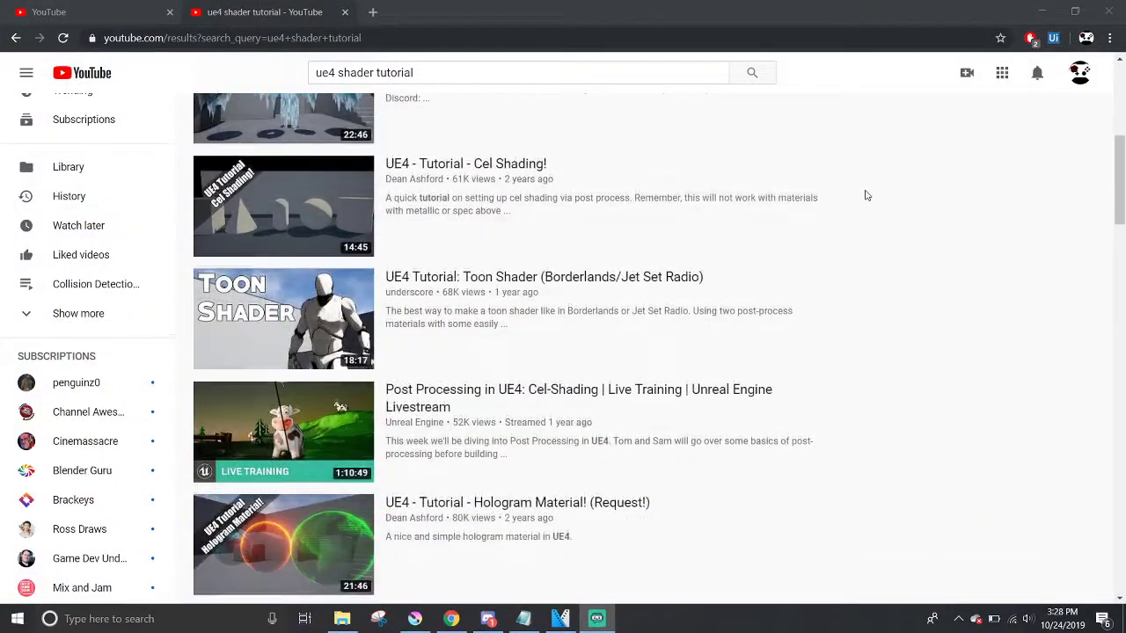
{"action": "scroll", "coordinate": [866, 195], "scroll_direction": "down", "scroll_amount": 1}
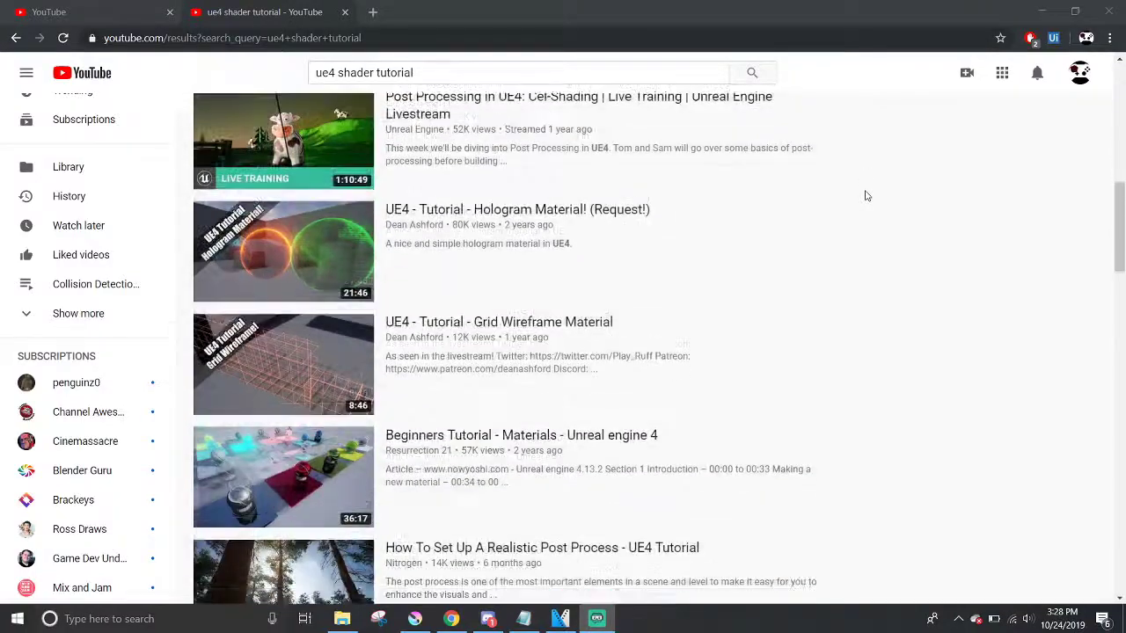
{"action": "scroll", "coordinate": [866, 197], "scroll_direction": "down", "scroll_amount": 2}
{"action": "scroll", "coordinate": [865, 196], "scroll_direction": "down", "scroll_amount": 5}
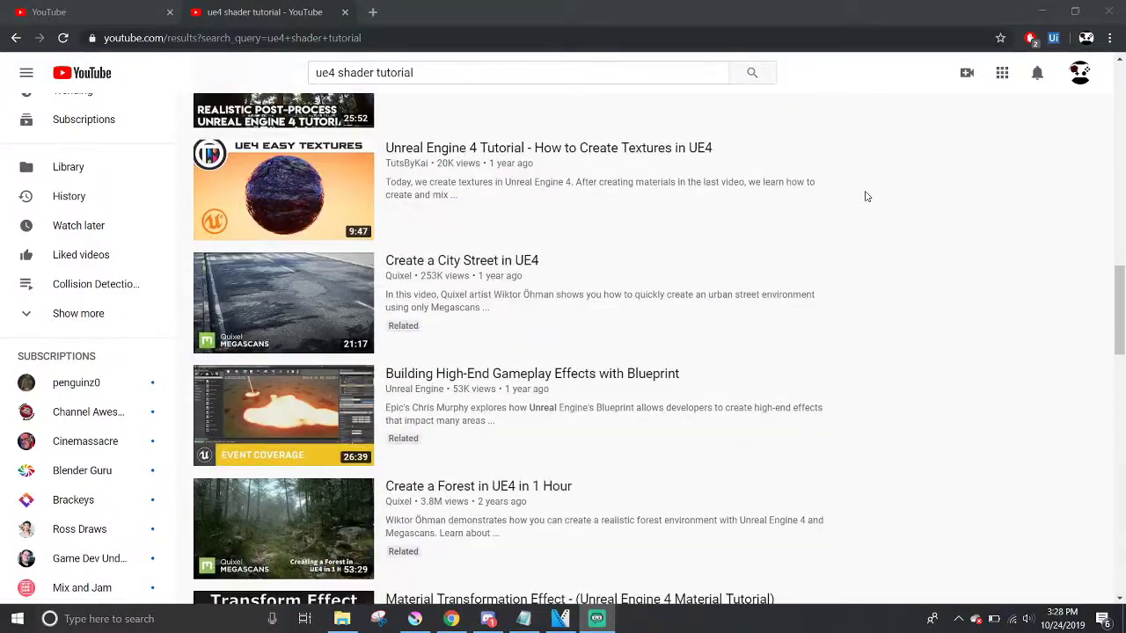